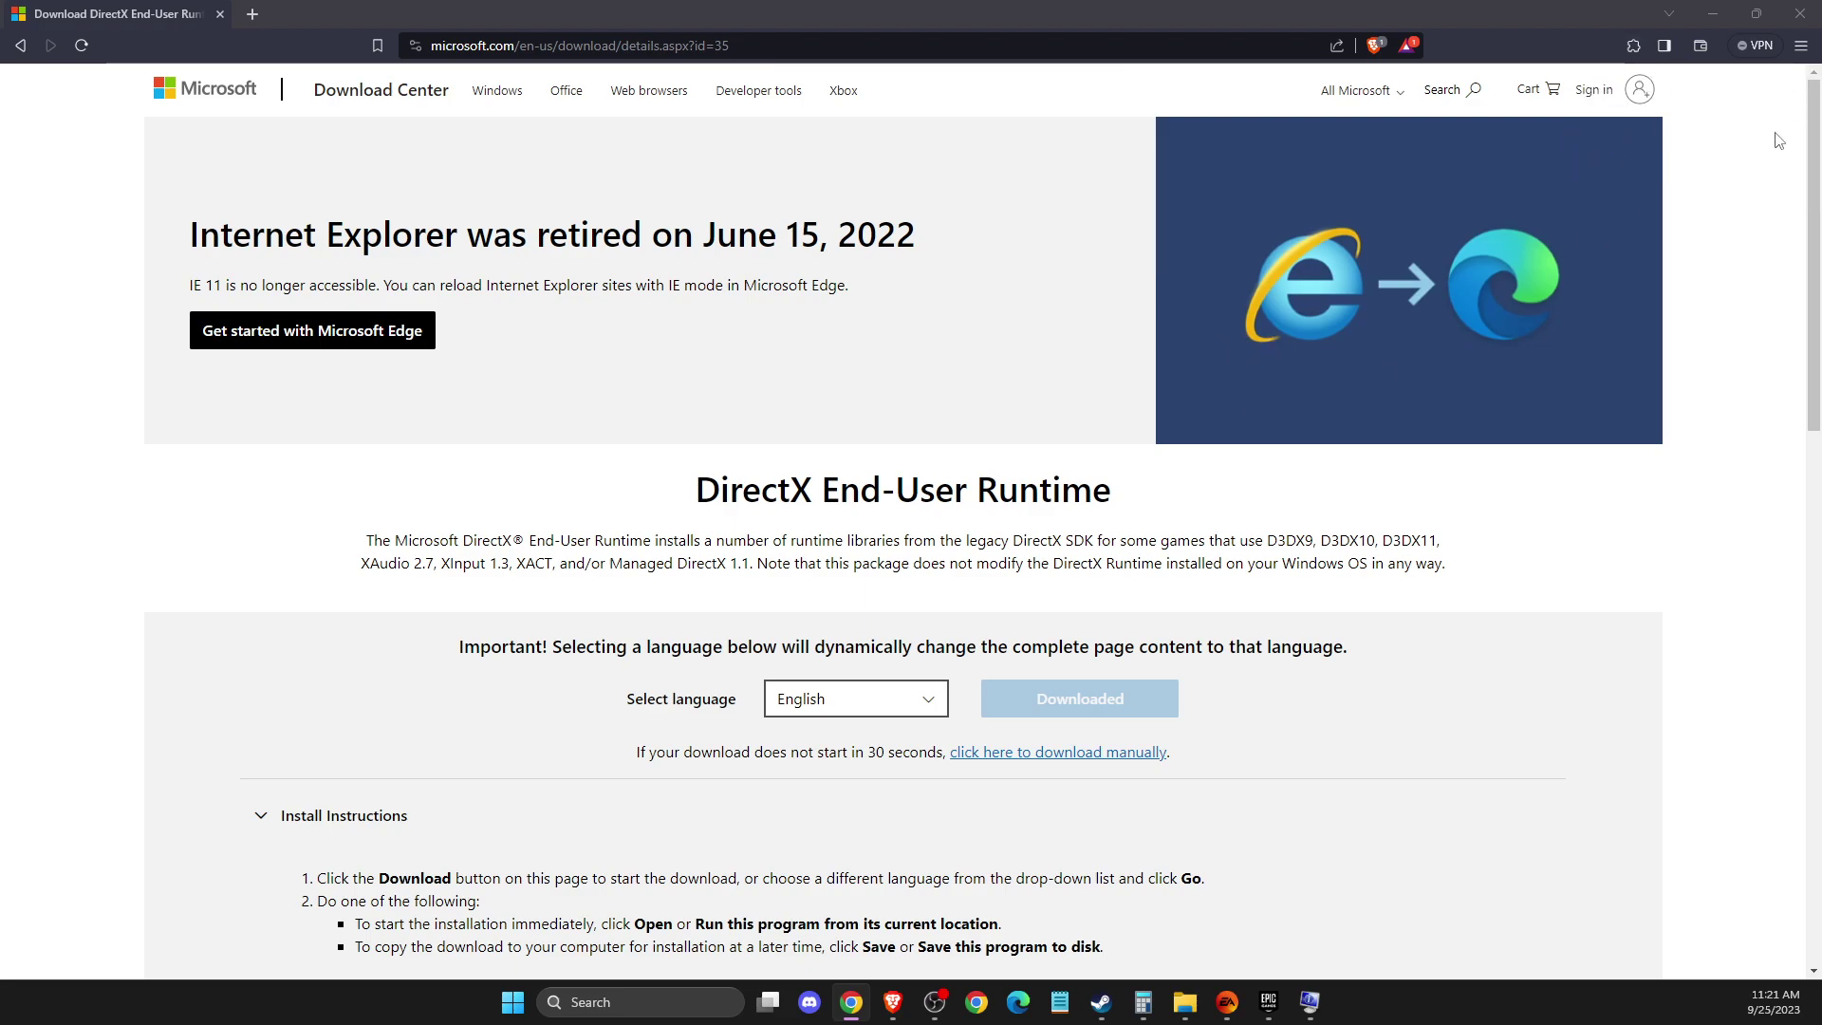
Step: Run the Speedtest extension in Brave to measure download speed and ping
{"action": "left_click", "coordinate": [1634, 45]}
{"action": "left_click", "coordinate": [1446, 227]}
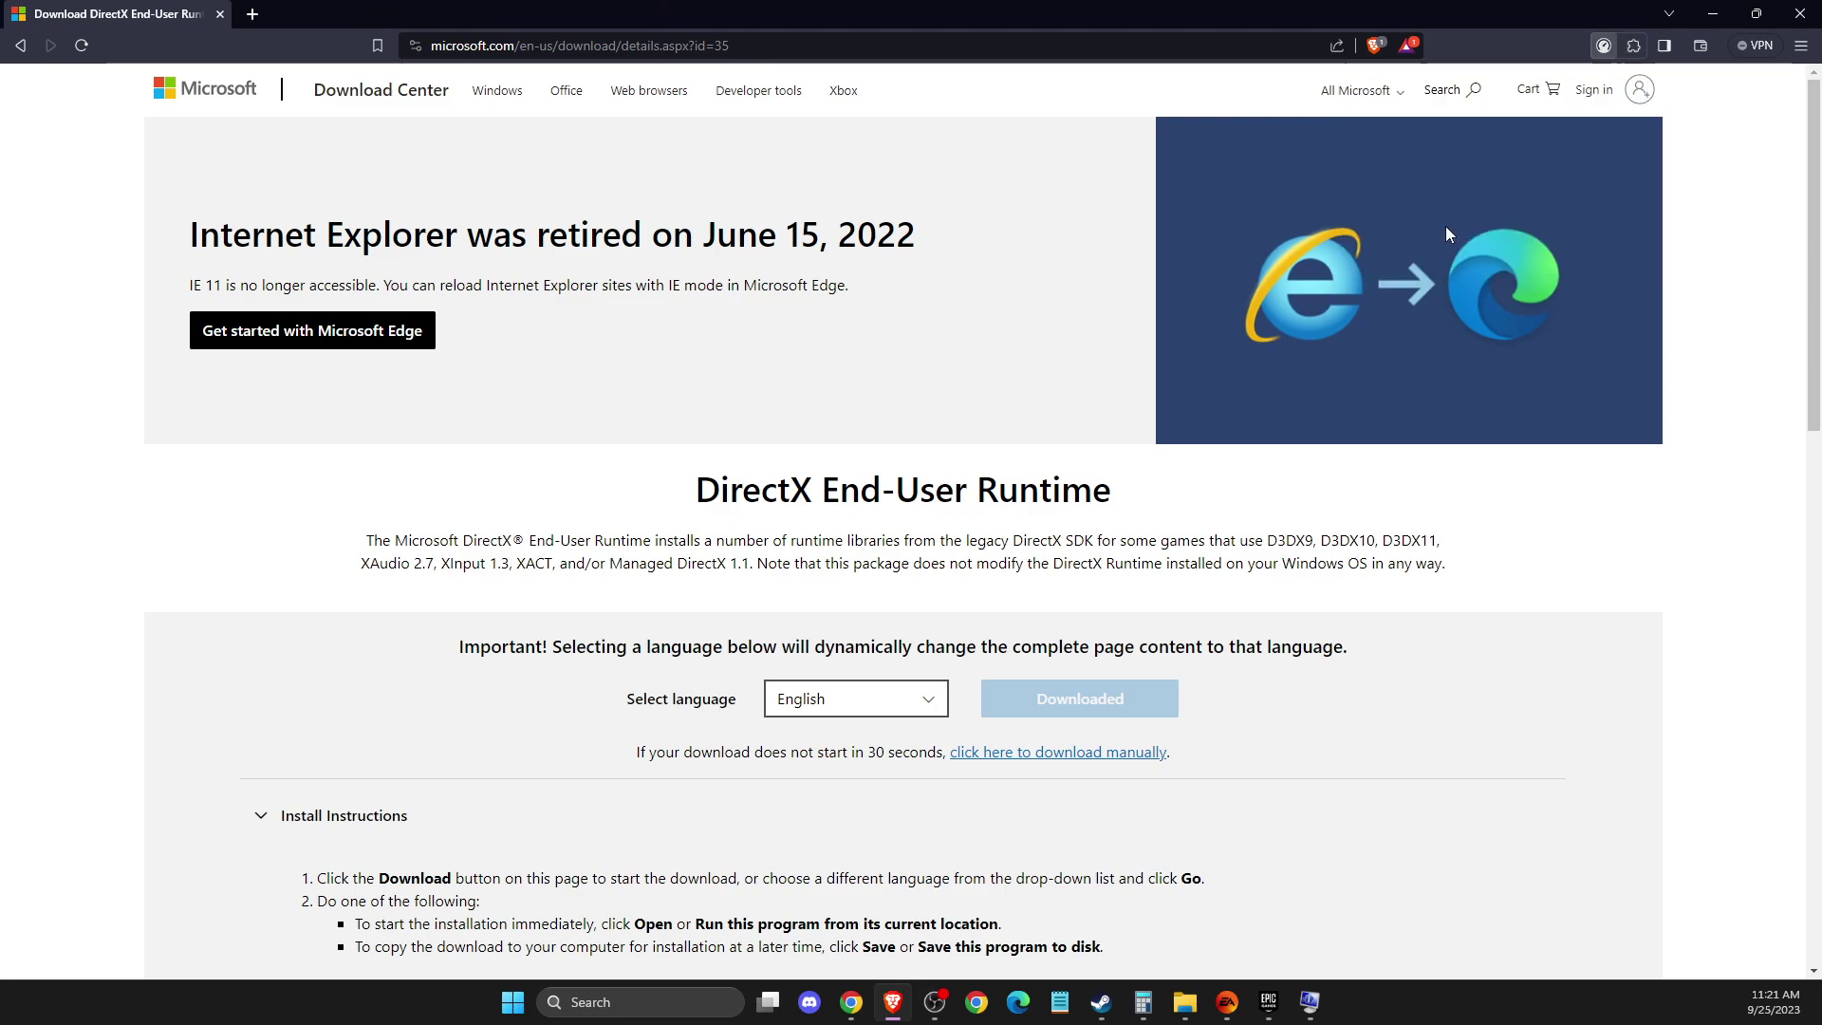
{"action": "left_click", "coordinate": [1460, 334]}
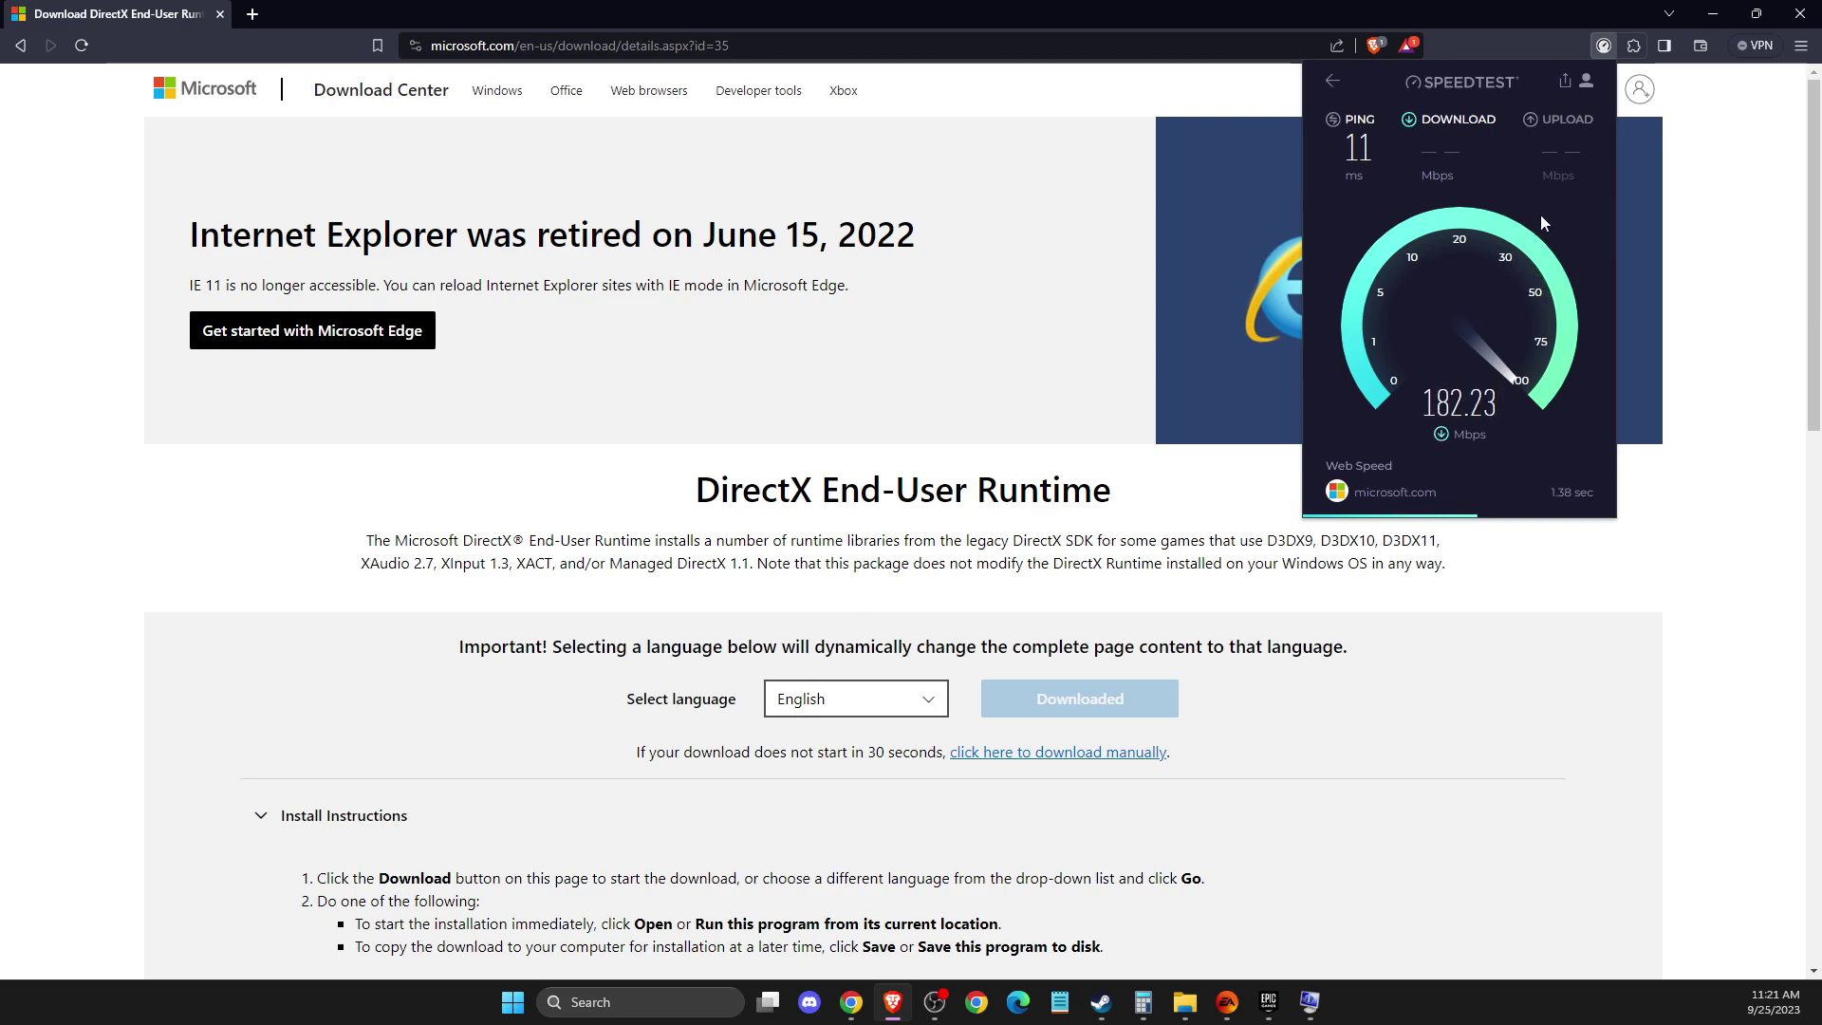
Step: Minimize Brave and launch Command Prompt as administrator from Windows search
{"action": "left_click", "coordinate": [1716, 17]}
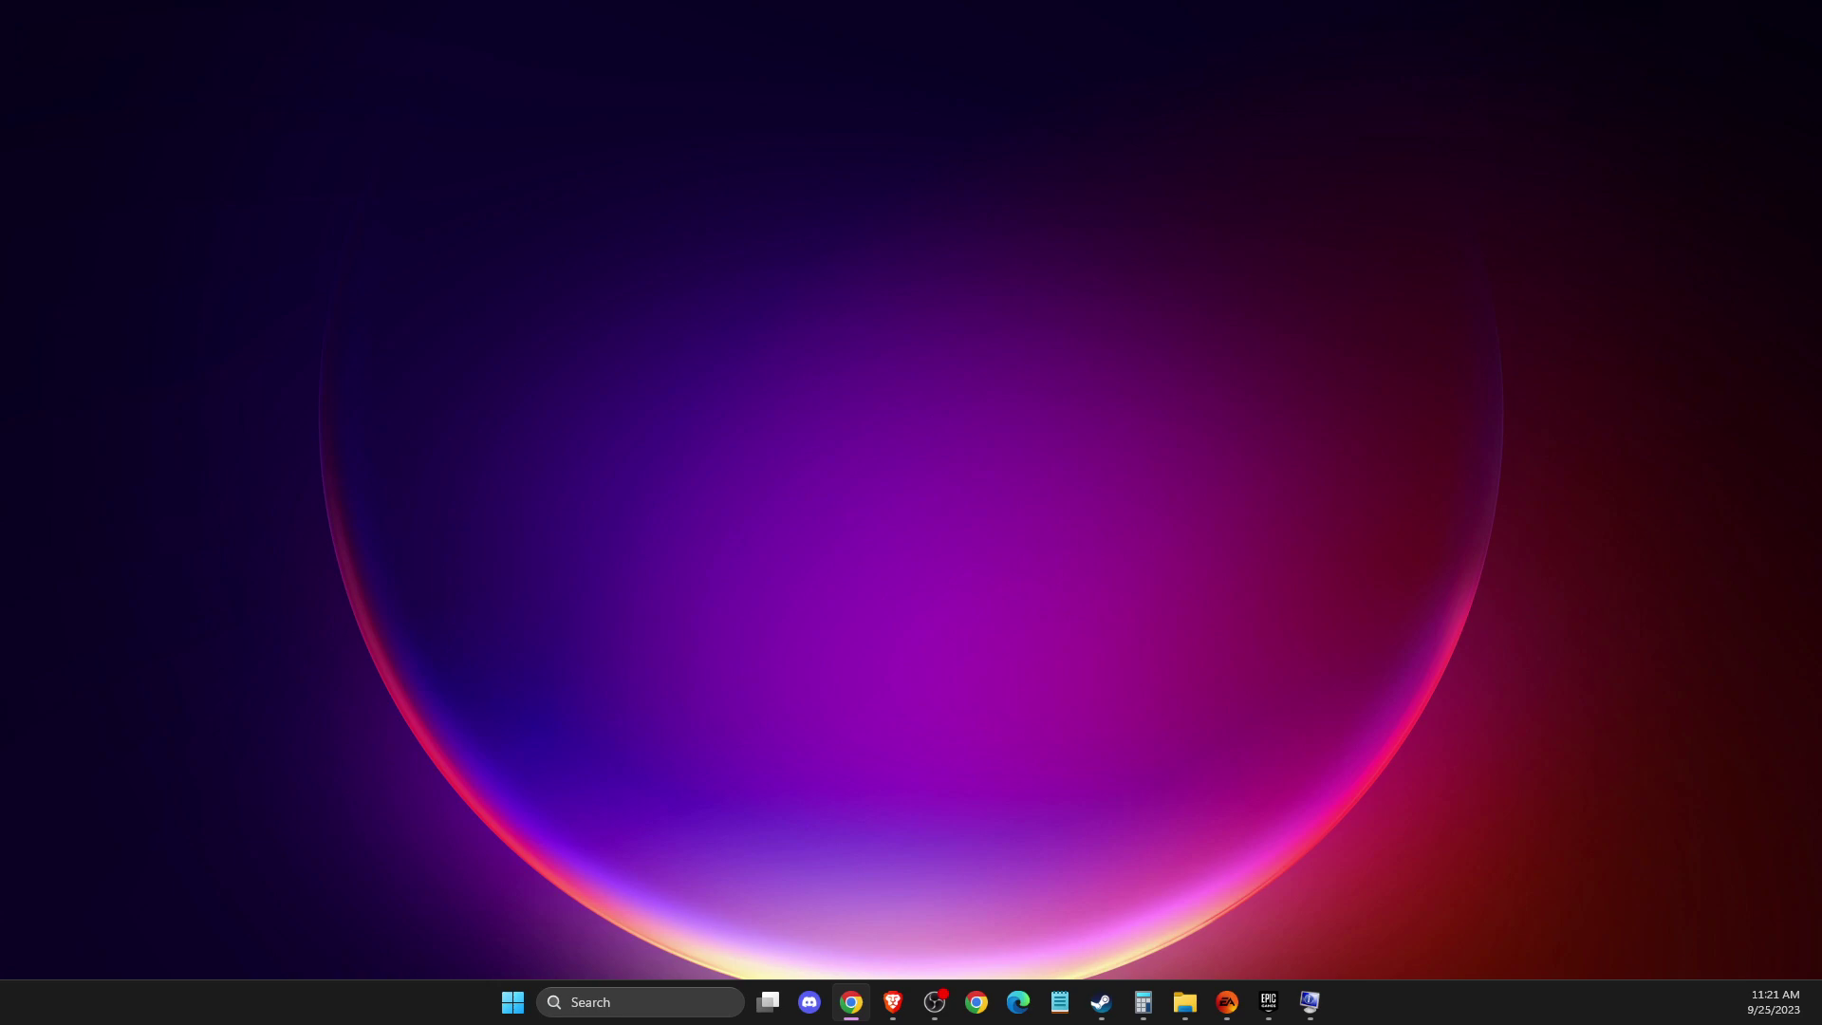
{"action": "left_click", "coordinate": [644, 1004]}
{"action": "type", "text": "CMD"}
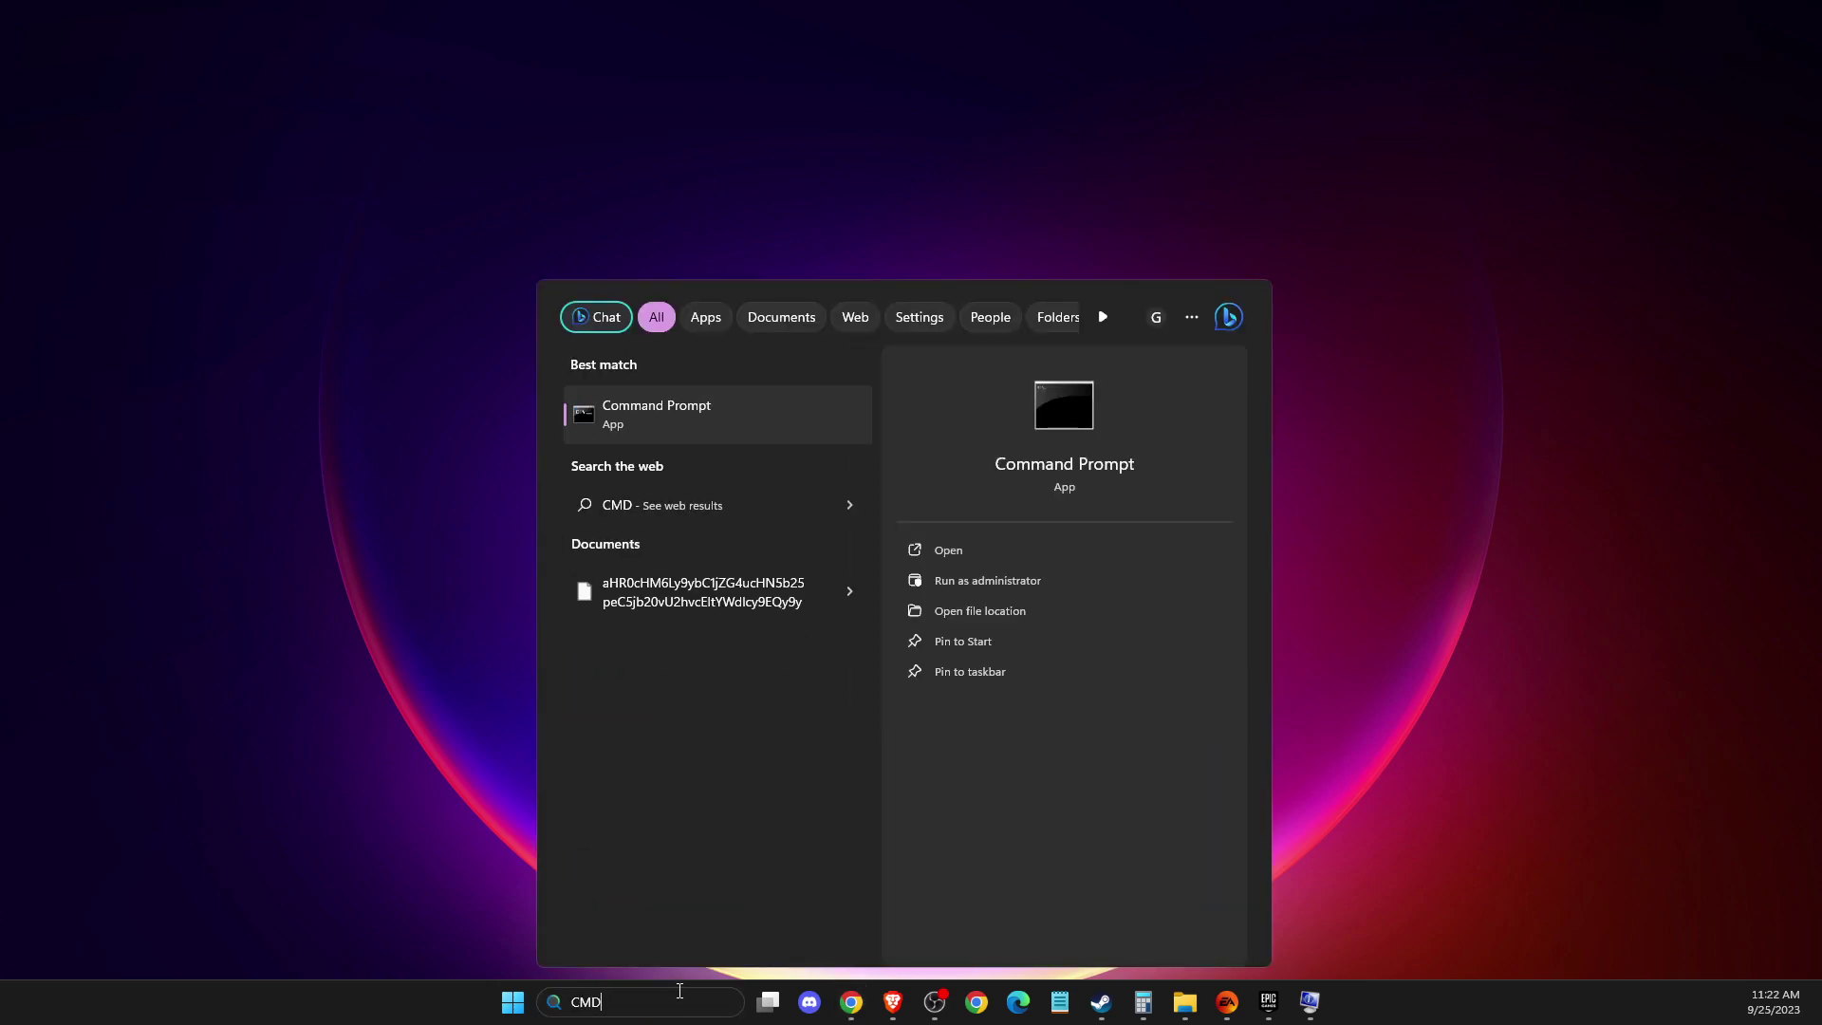
{"action": "right_click", "coordinate": [671, 432]}
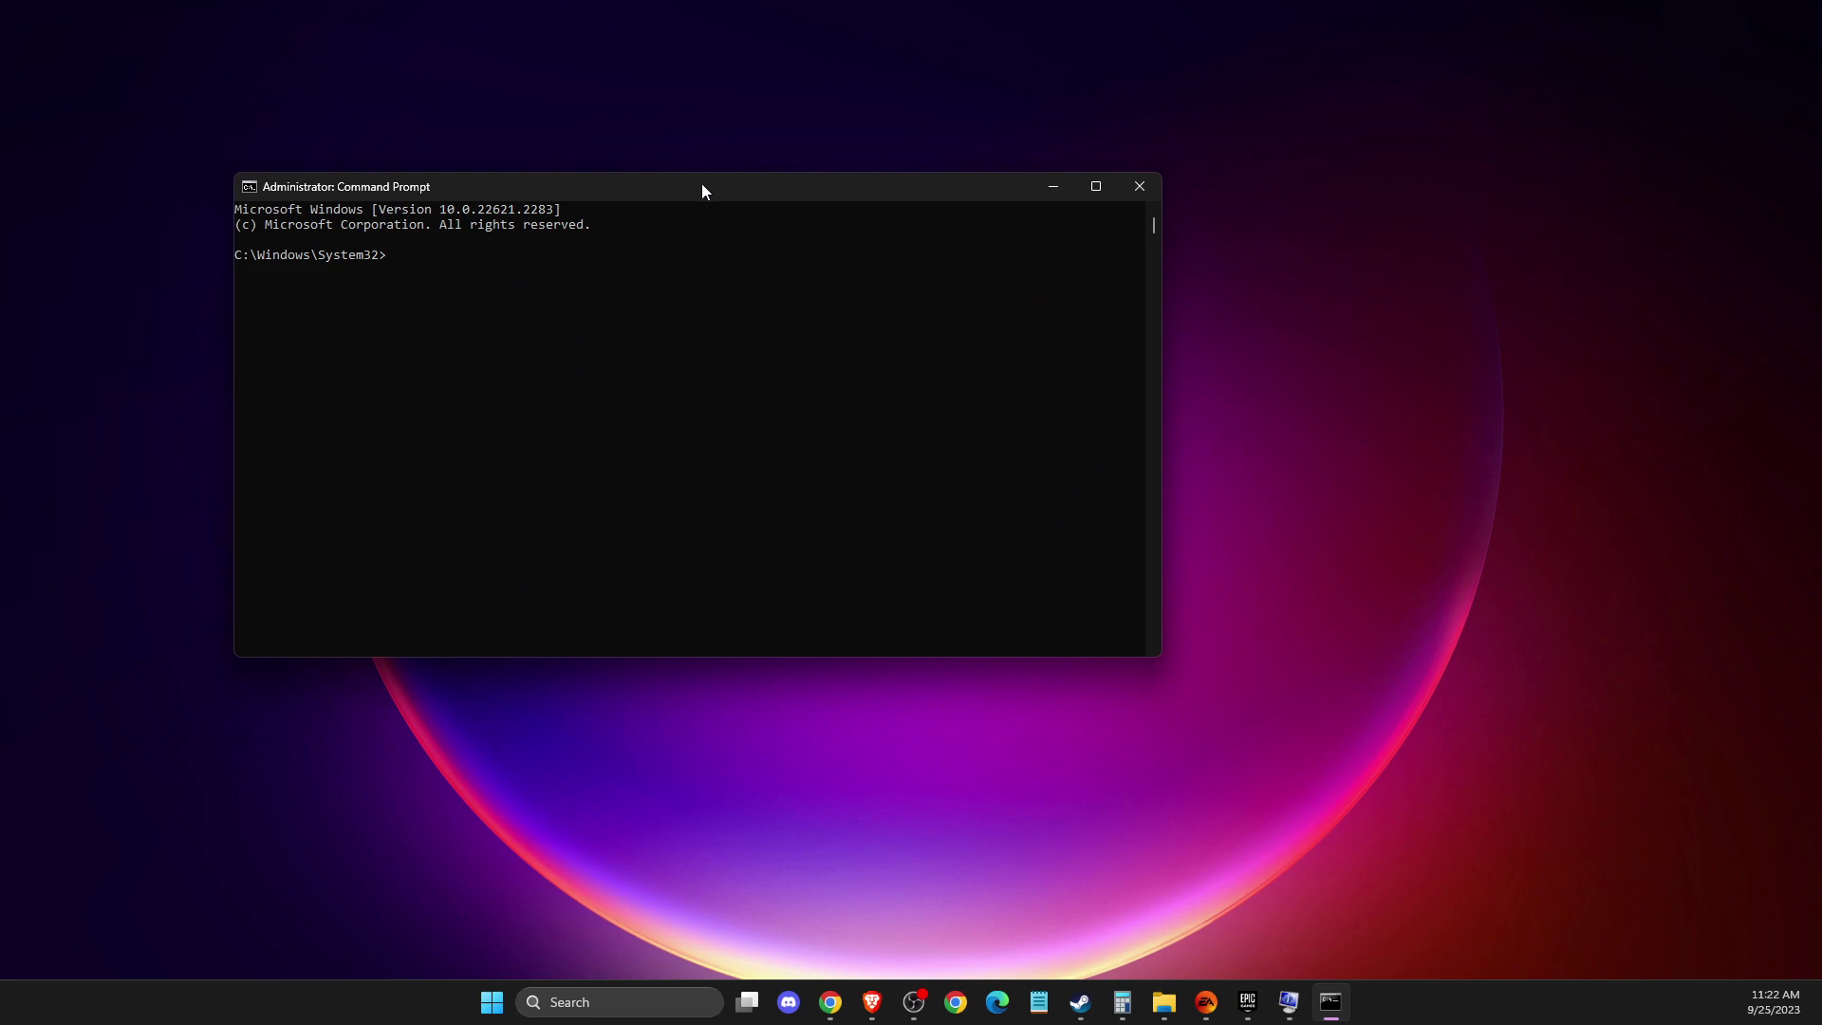
{"action": "type", "text": "ipconf"}
{"action": "type", "text": "ig /flushd"}
{"action": "type", "text": "ns"}
Step: Run ipconfig /flushdns and netsh winsock reset in the elevated prompt
{"action": "key", "text": "Return"}
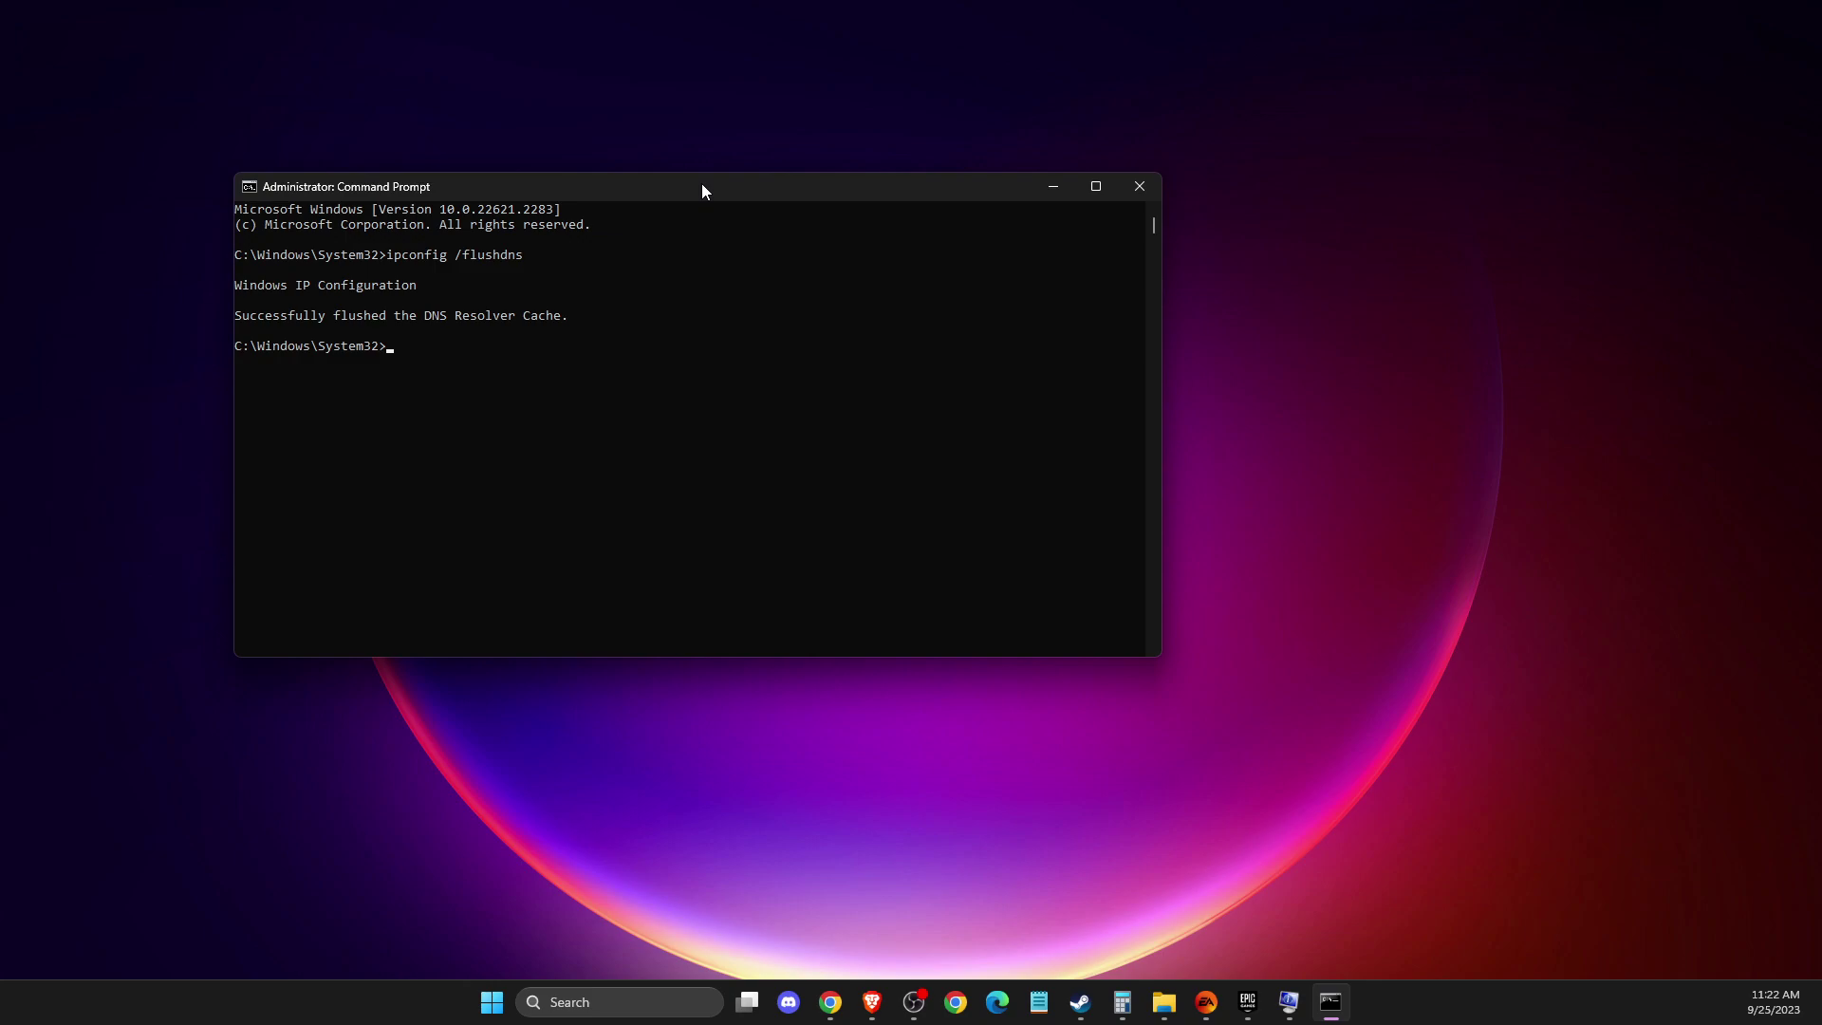
{"action": "type", "text": "netsh winsock reset"}
{"action": "key", "text": "Return"}
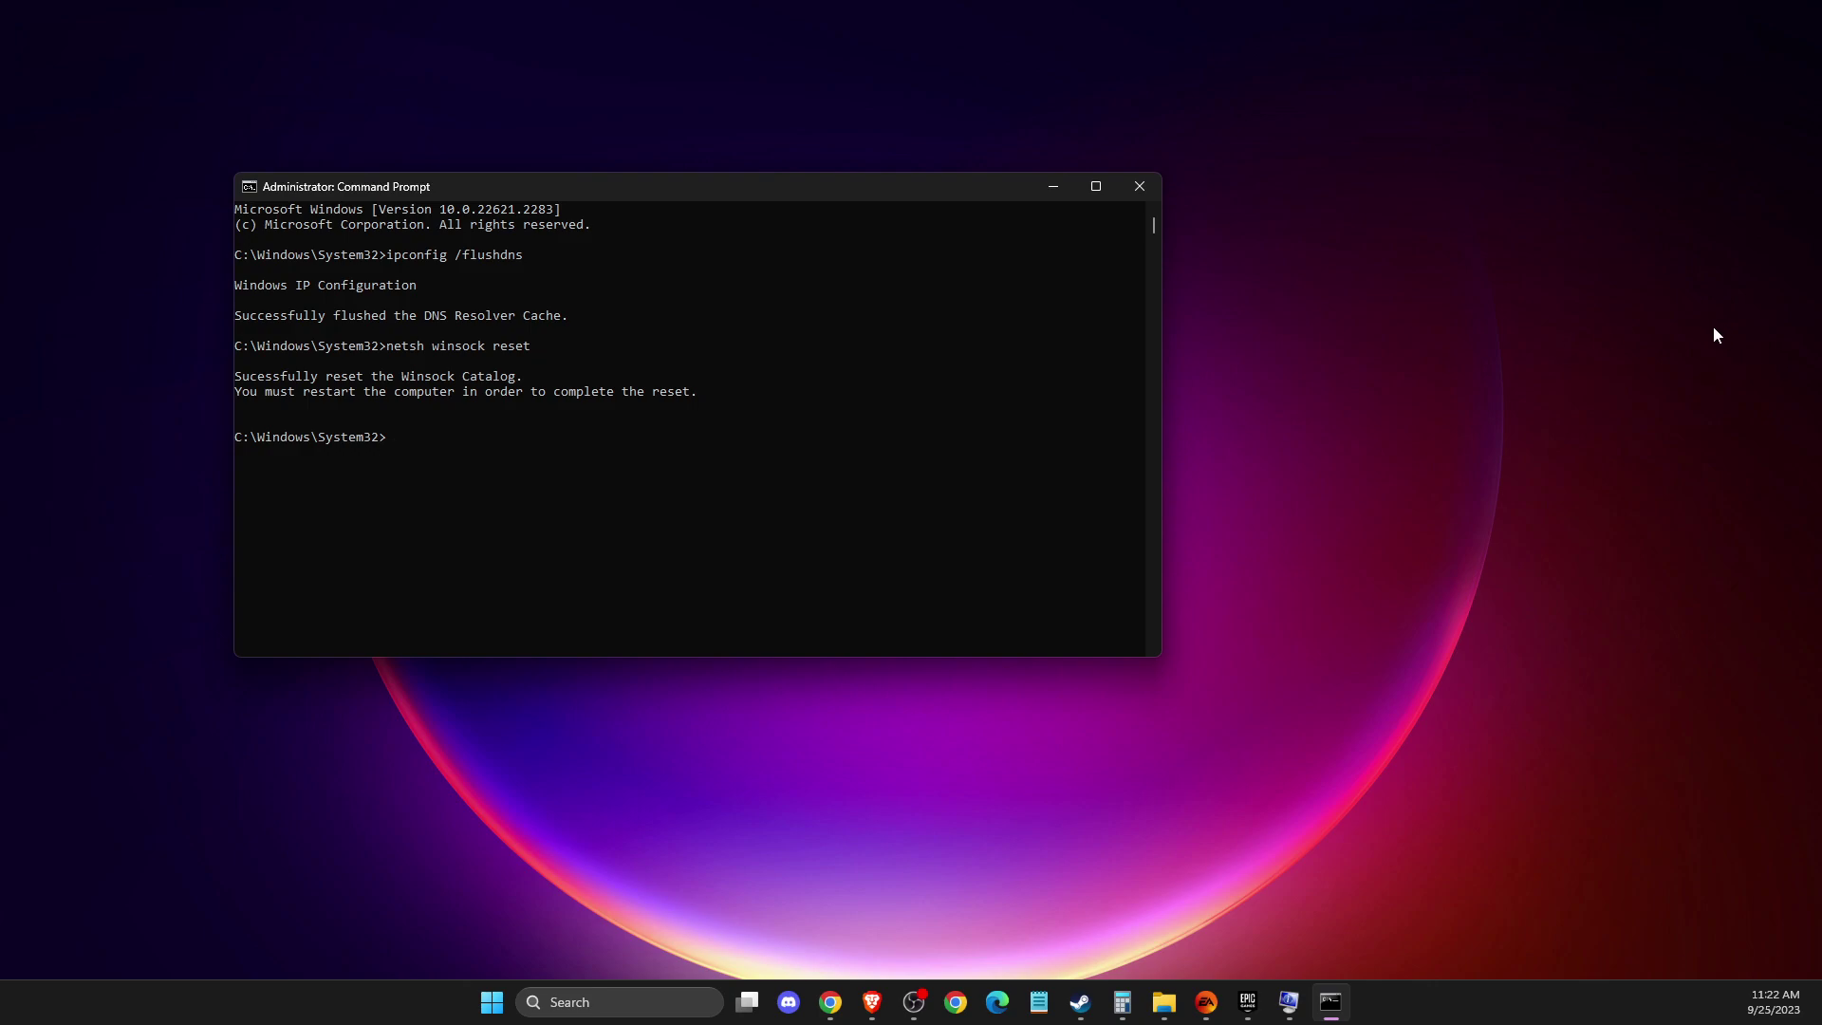
Step: Close Command Prompt, launch Device Manager and select the Network adapters category
{"action": "left_click", "coordinate": [1141, 192]}
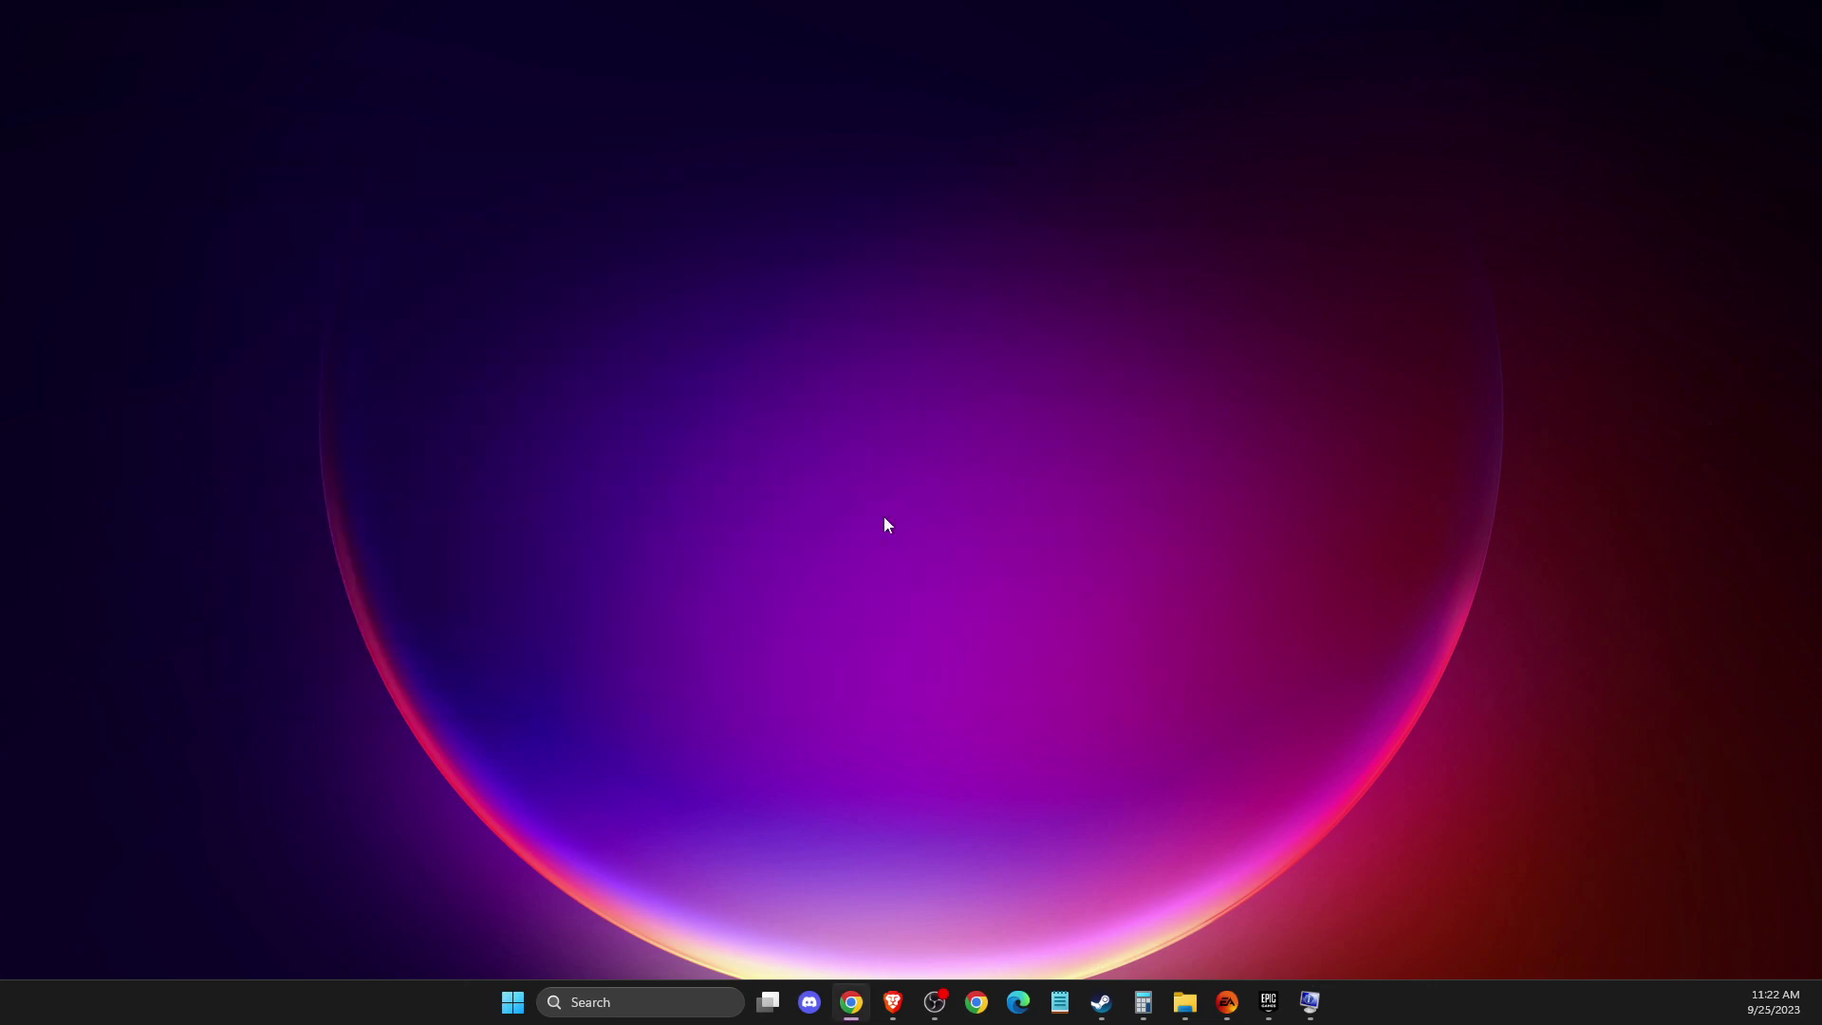
{"action": "left_click", "coordinate": [626, 1002]}
{"action": "type", "text": "device"}
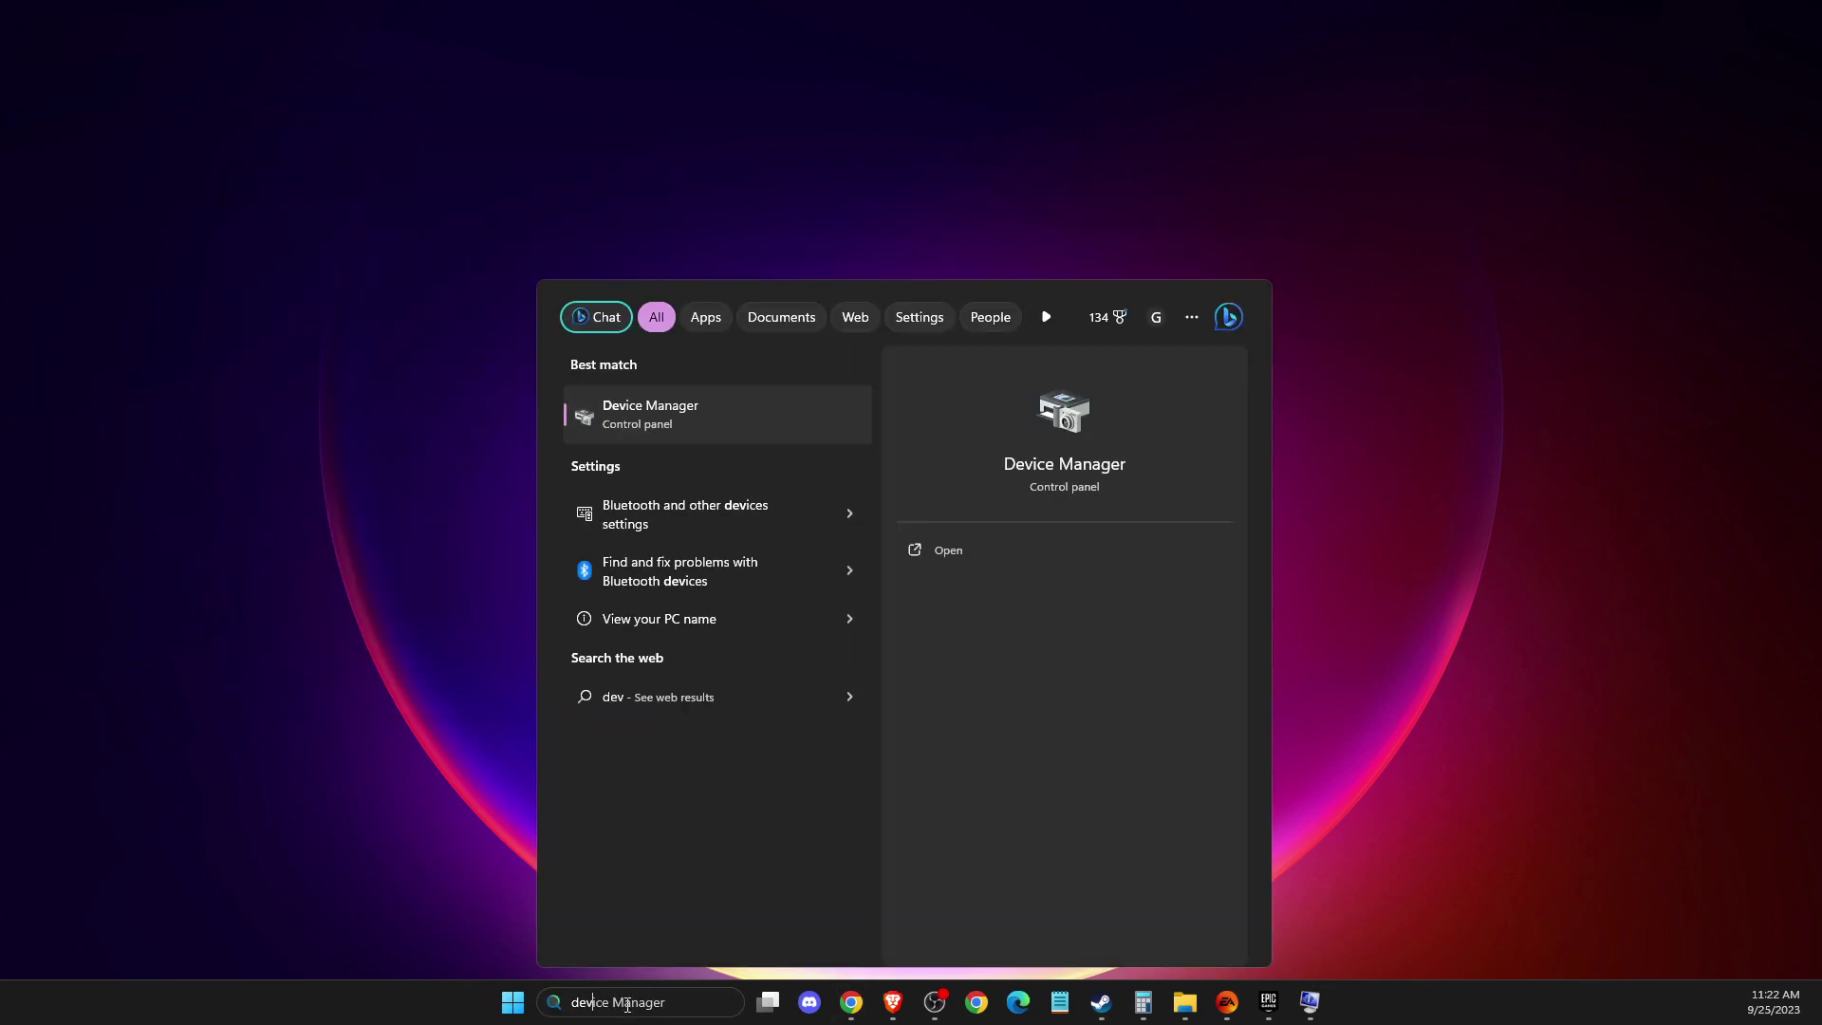
{"action": "key", "text": "Return"}
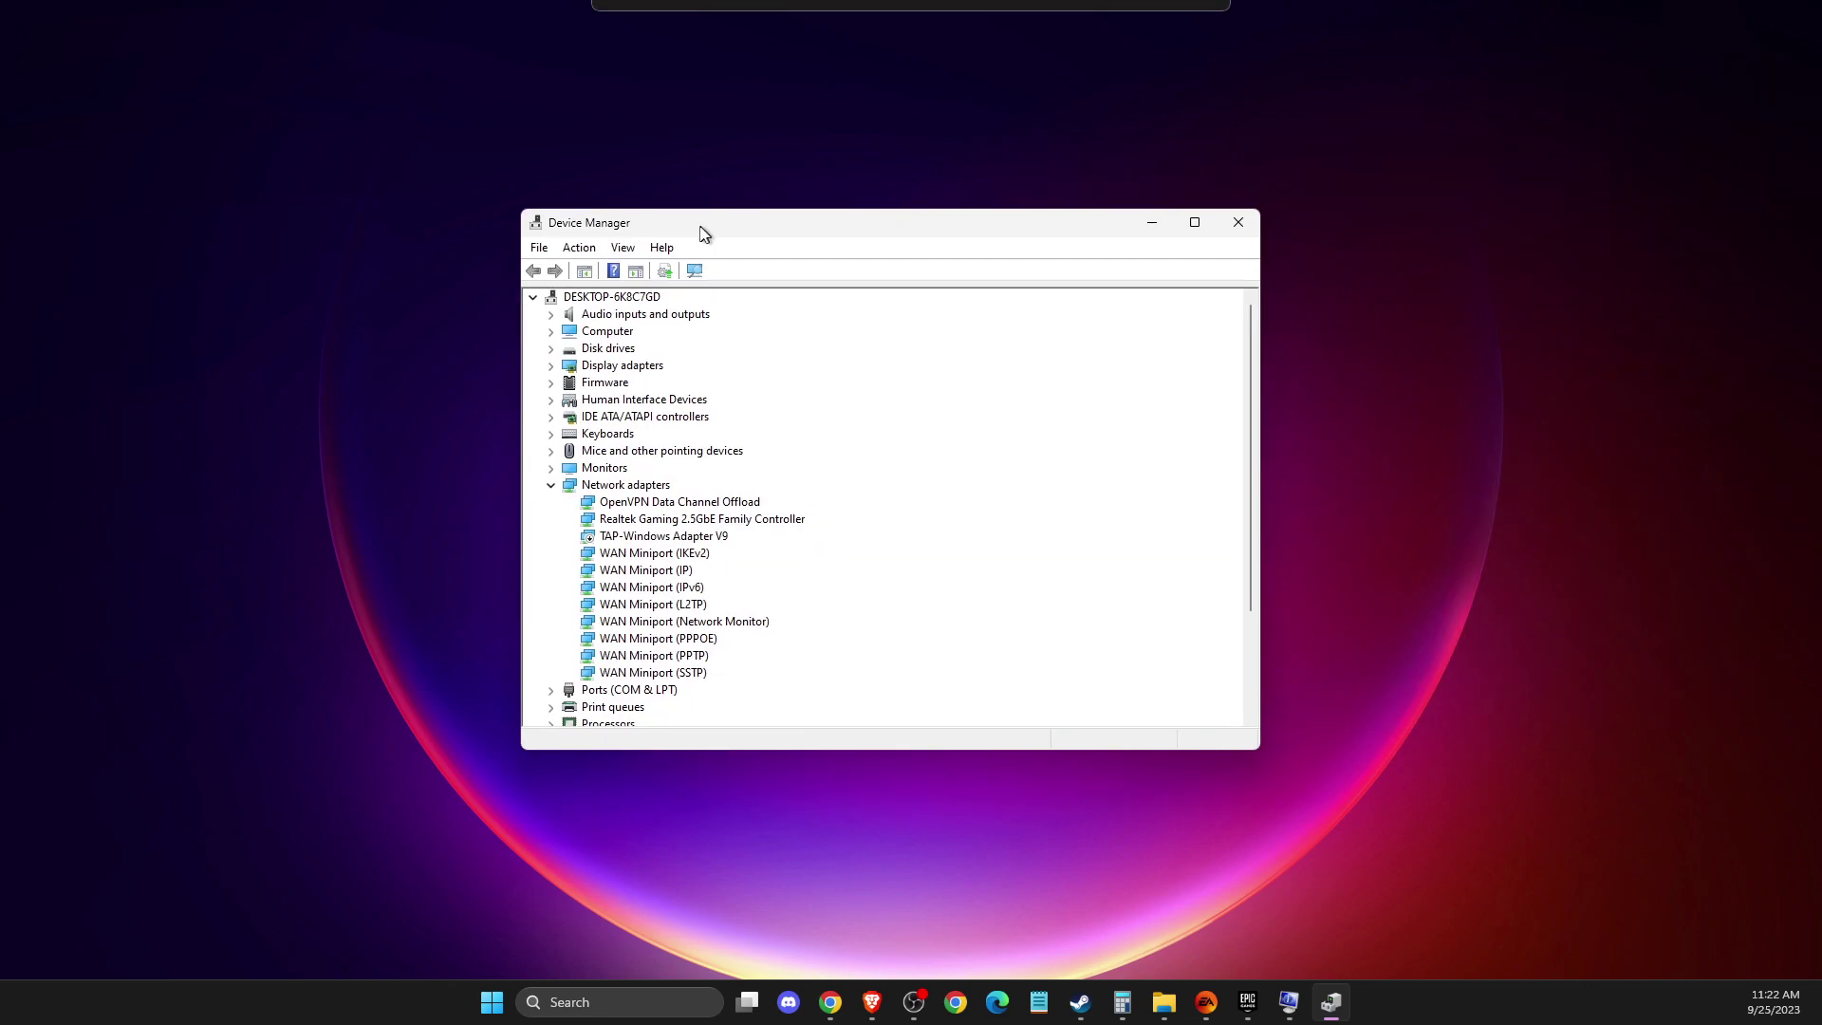
{"action": "left_click_drag", "start_coordinate": [700, 231], "coordinate": [512, 255]}
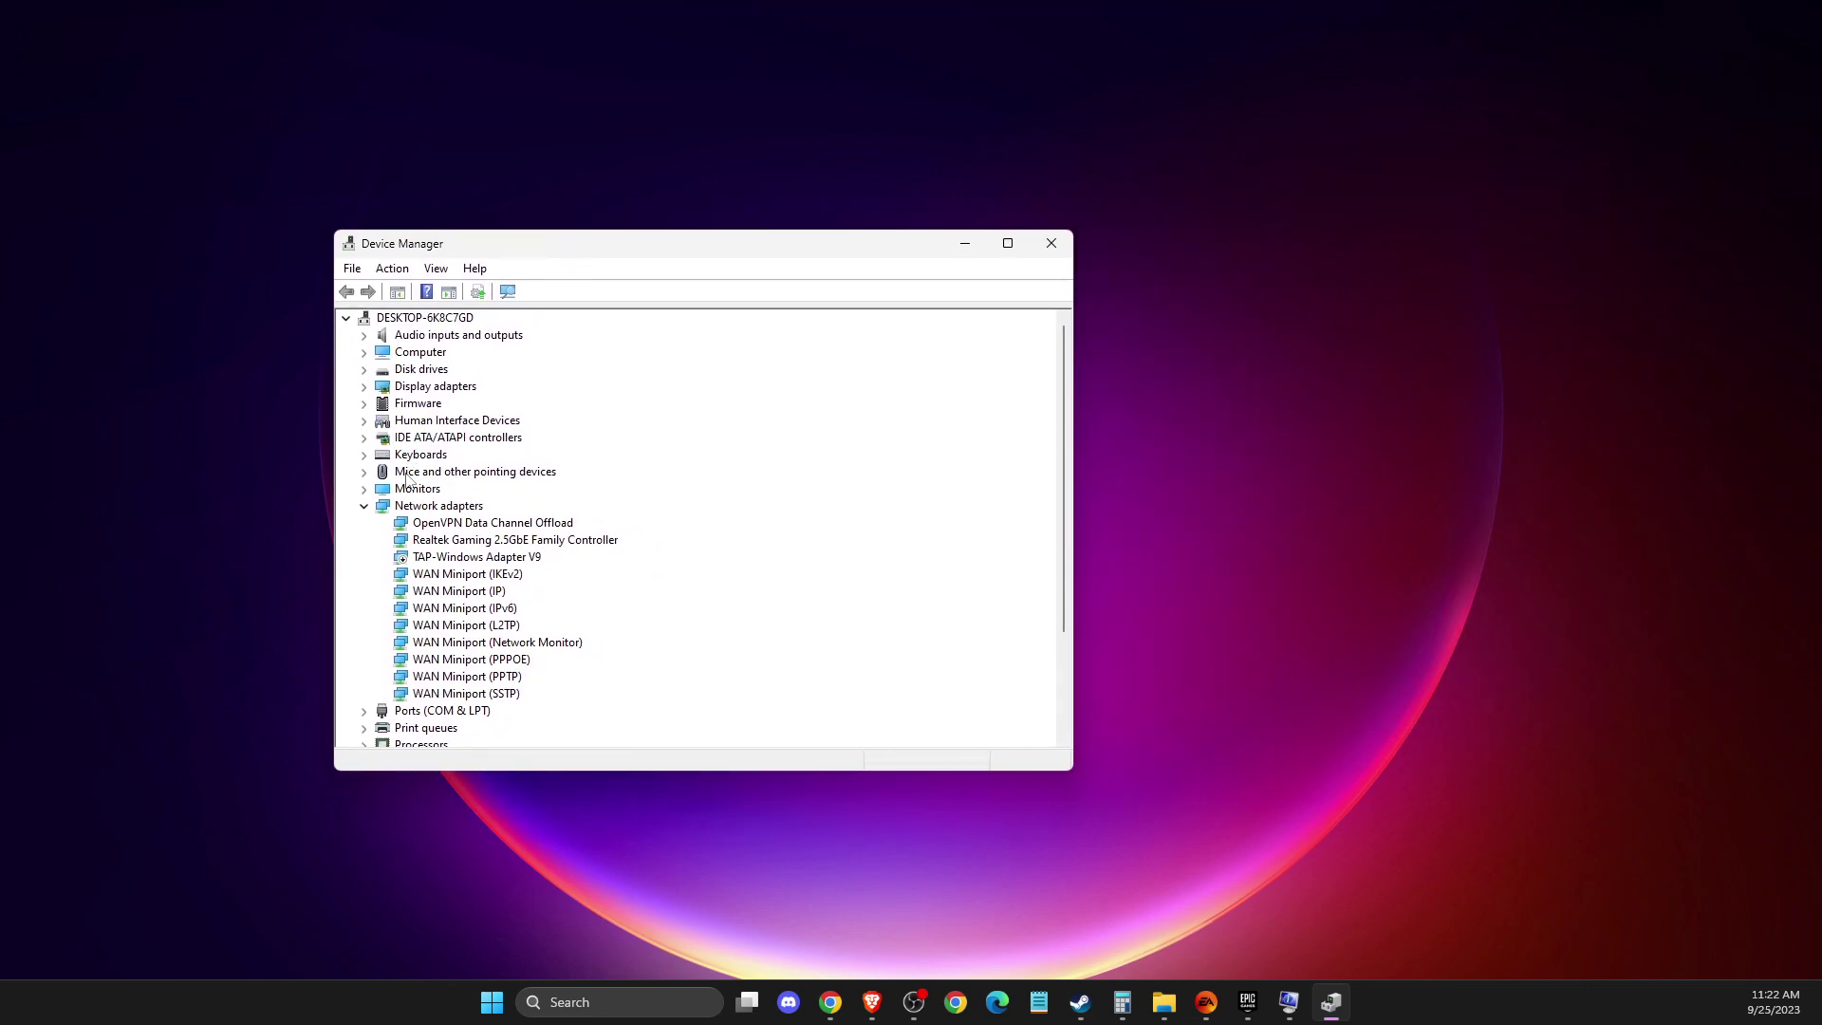
{"action": "left_click", "coordinate": [413, 509]}
{"action": "scroll", "coordinate": [459, 516], "scroll_direction": "down", "scroll_amount": 1}
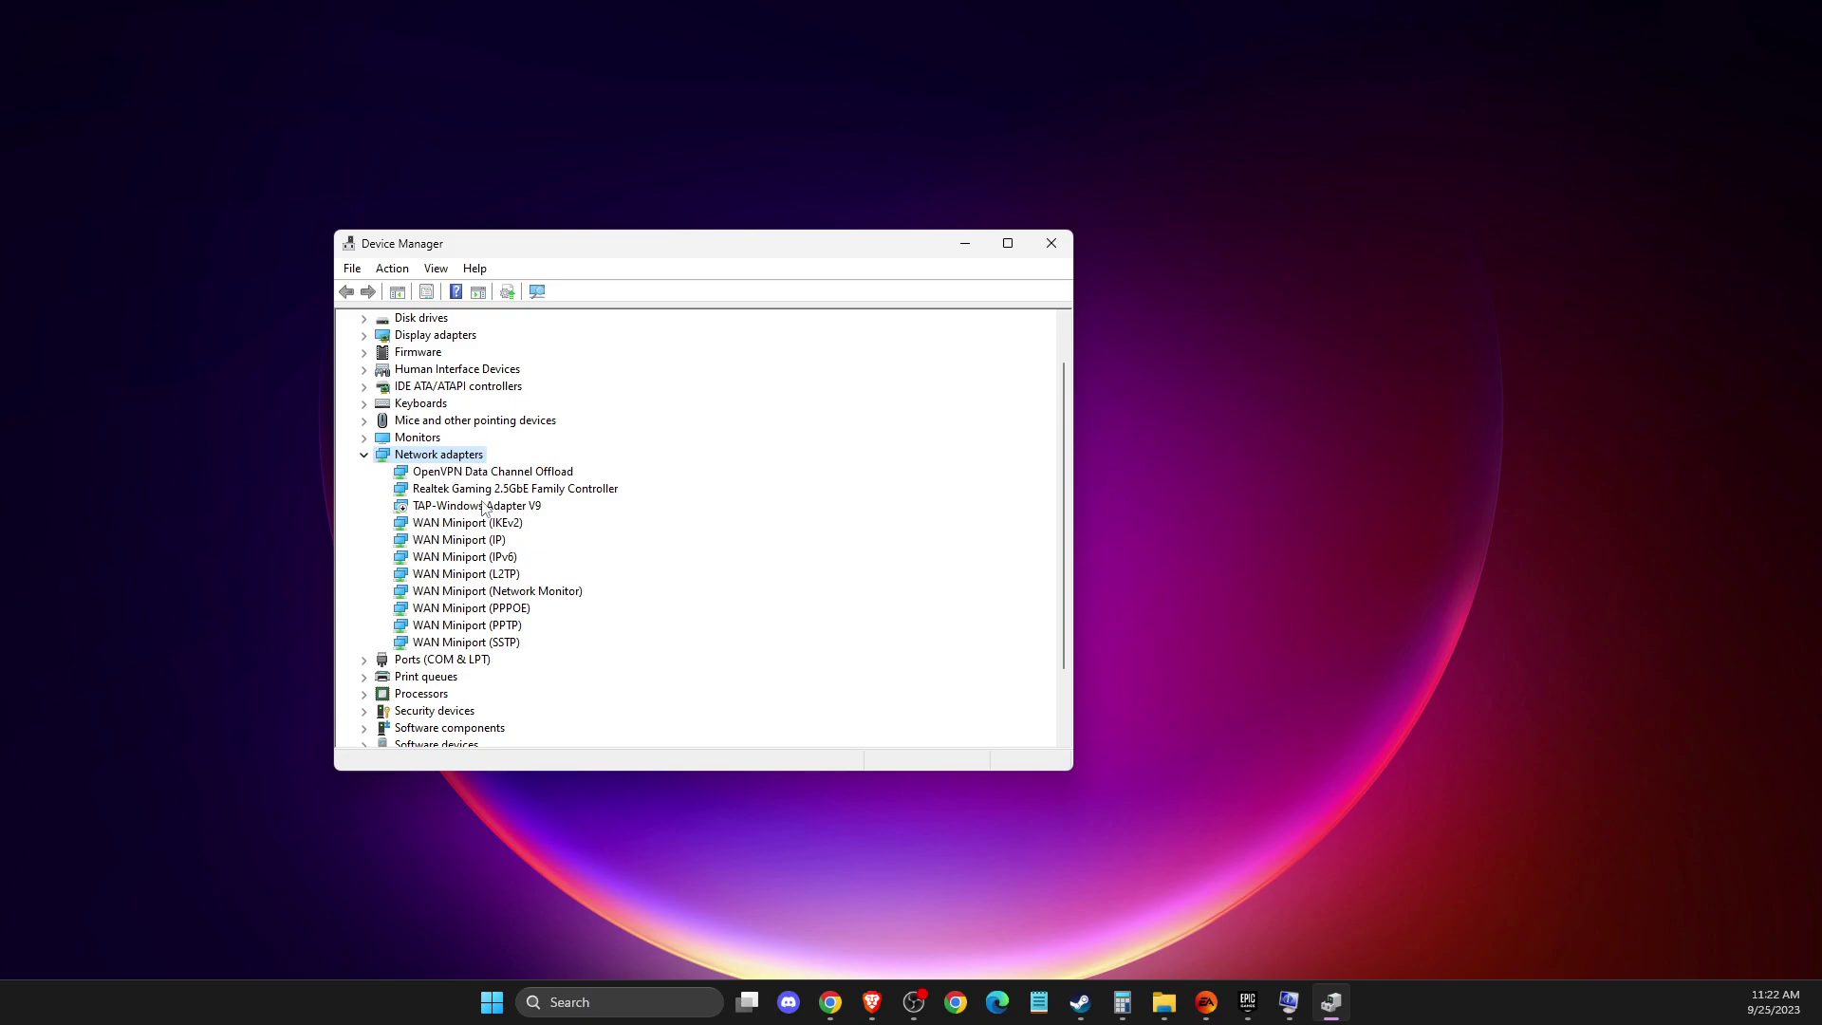
Step: Update the OpenVPN Data Channel Offload driver automatically, confirm best driver installed, and close Device Manager
{"action": "right_click", "coordinate": [489, 479]}
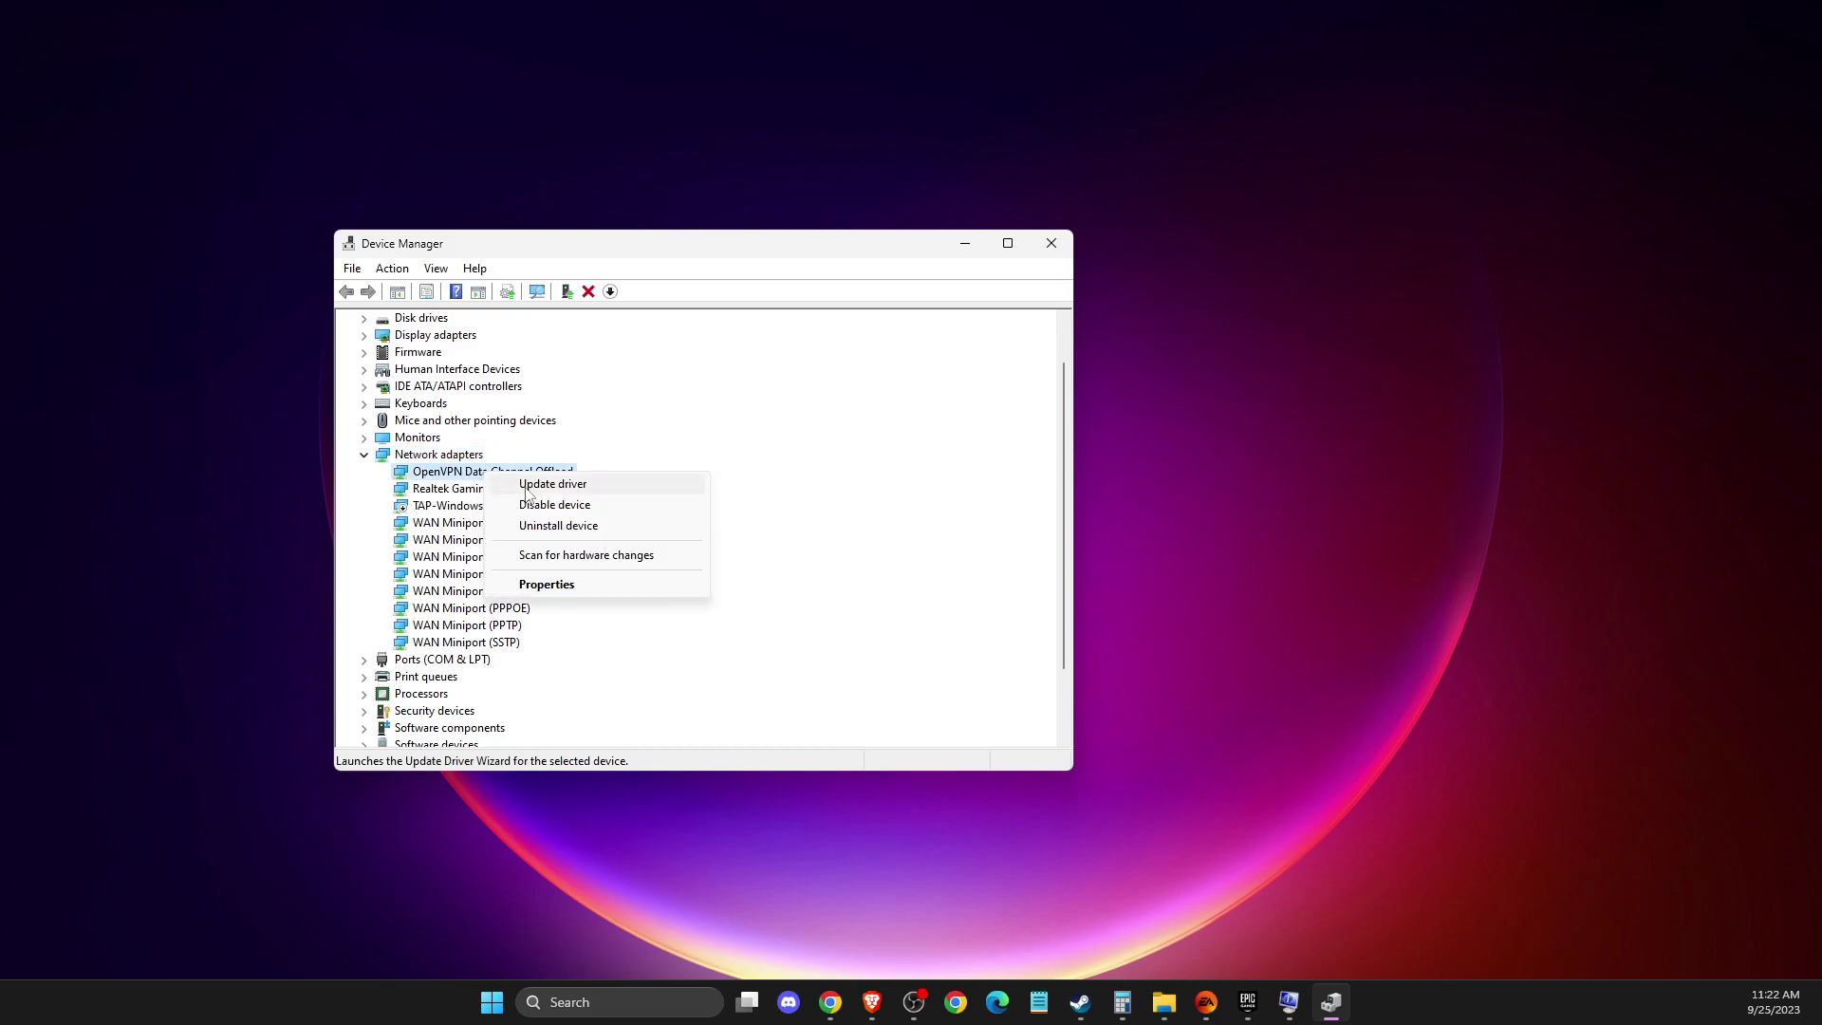
{"action": "left_click", "coordinate": [532, 483]}
{"action": "left_click", "coordinate": [608, 474]}
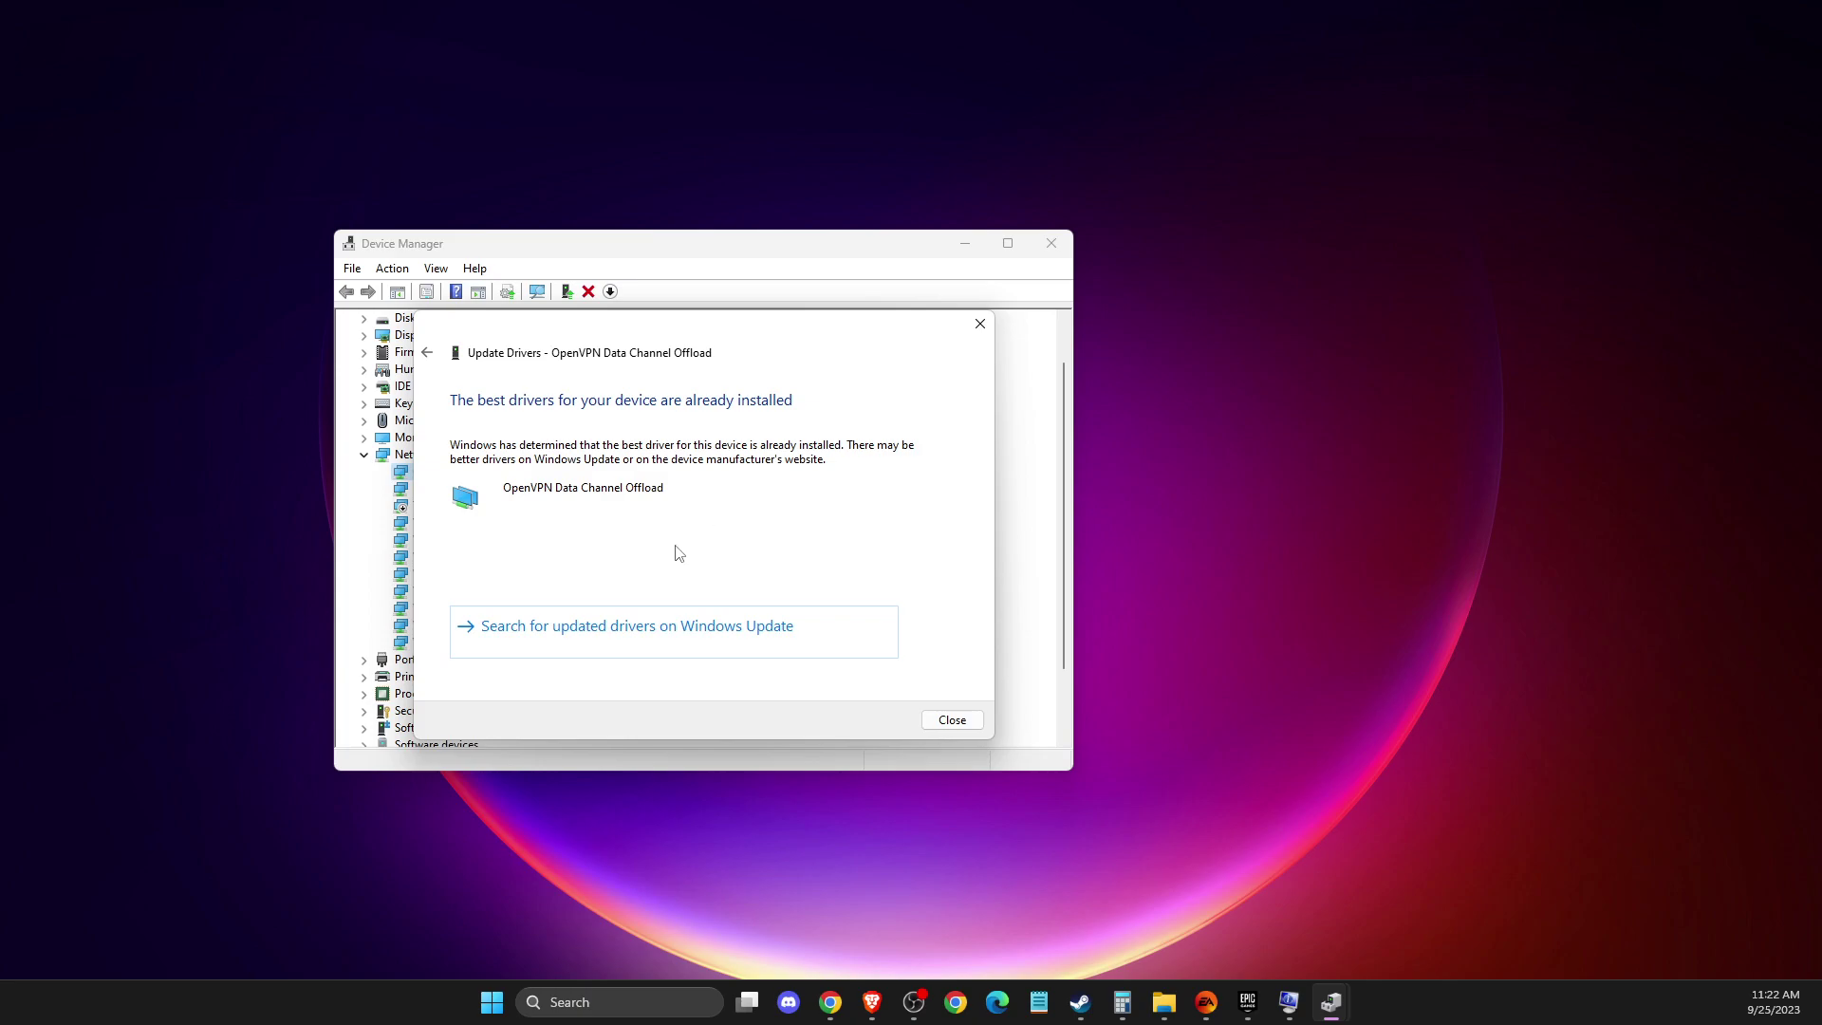
{"action": "left_click", "coordinate": [949, 720]}
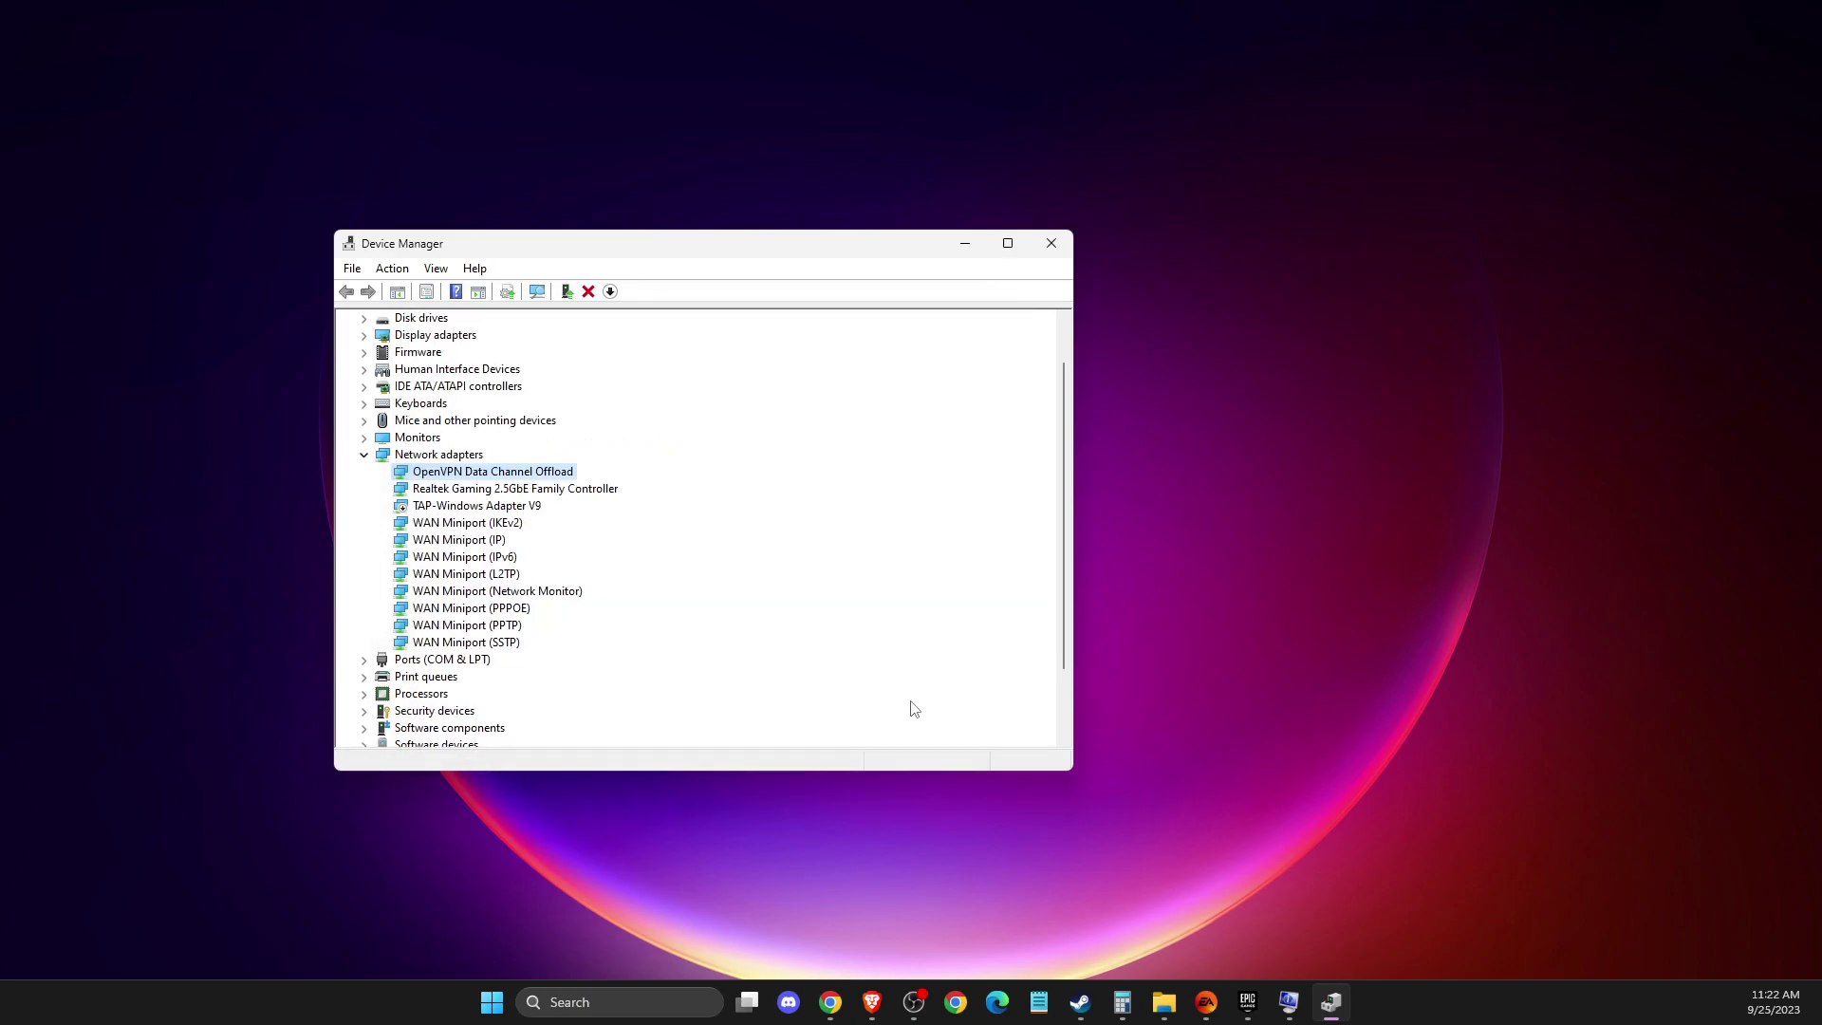
{"action": "left_click", "coordinate": [1050, 243]}
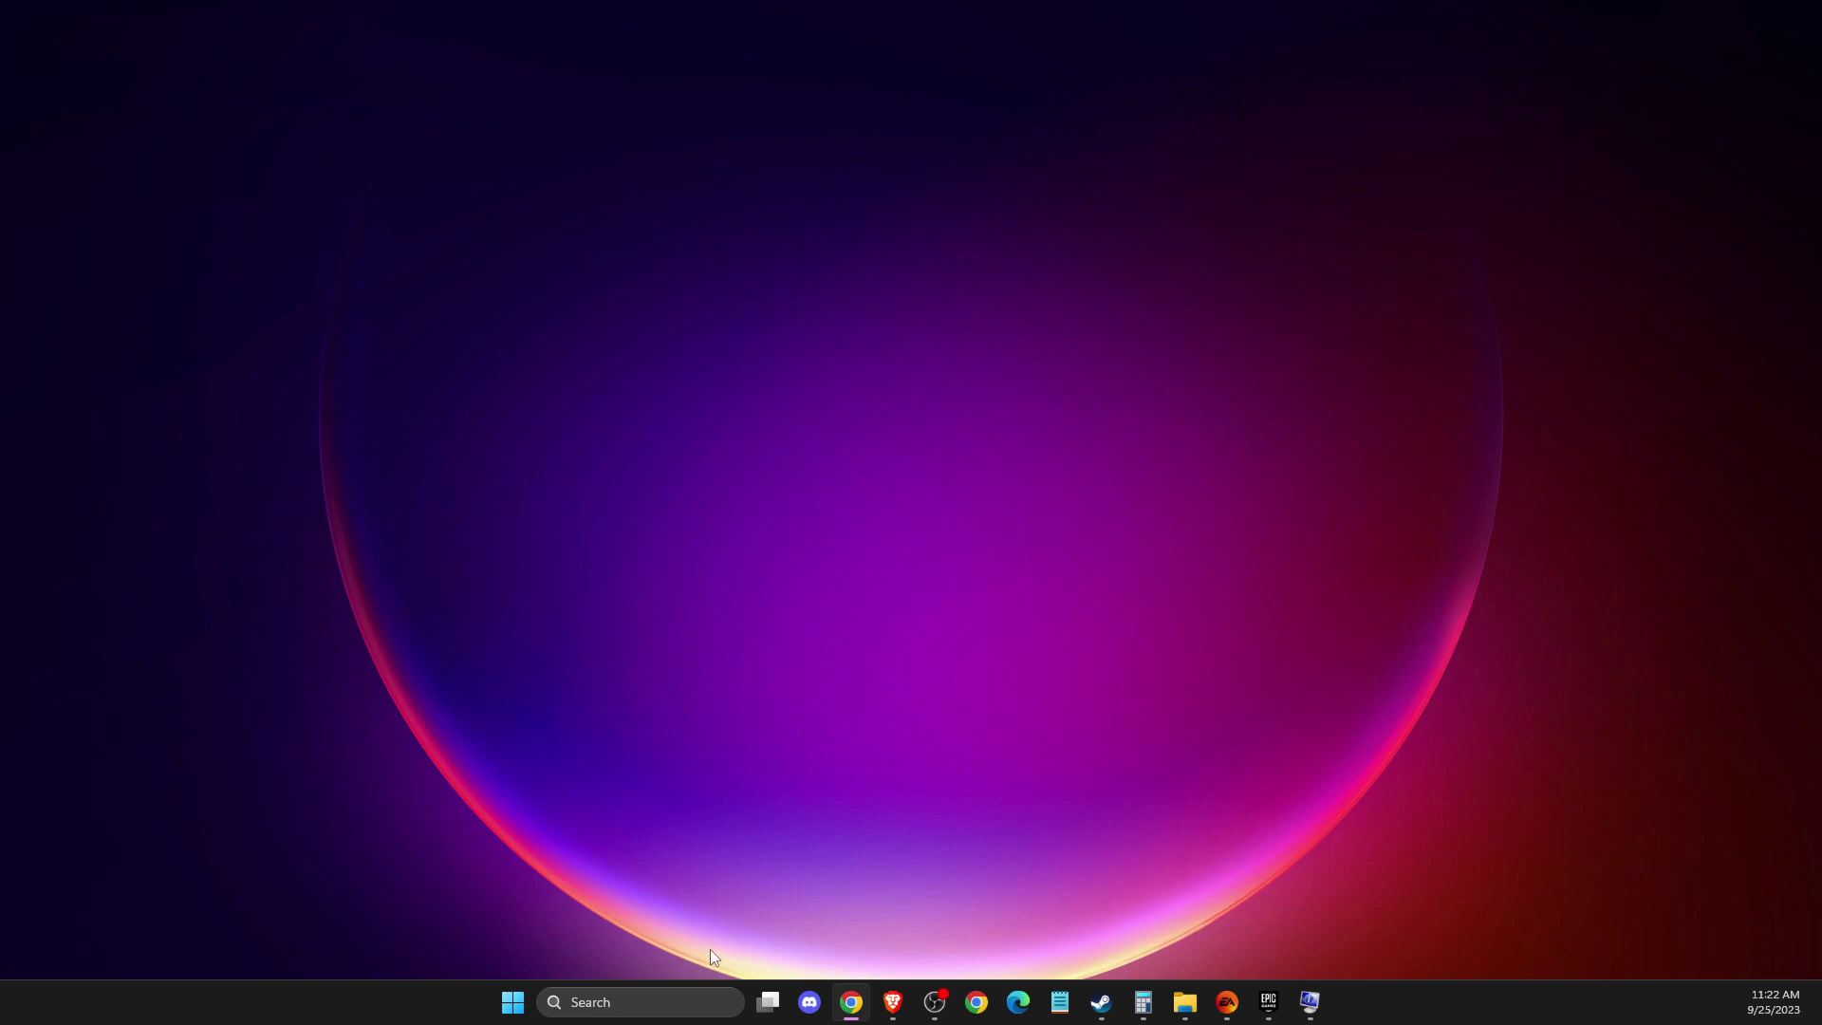
Step: Launch Settings and navigate to Network & internet > Advanced network settings
{"action": "left_click", "coordinate": [650, 1003]}
{"action": "type", "text": "sett"}
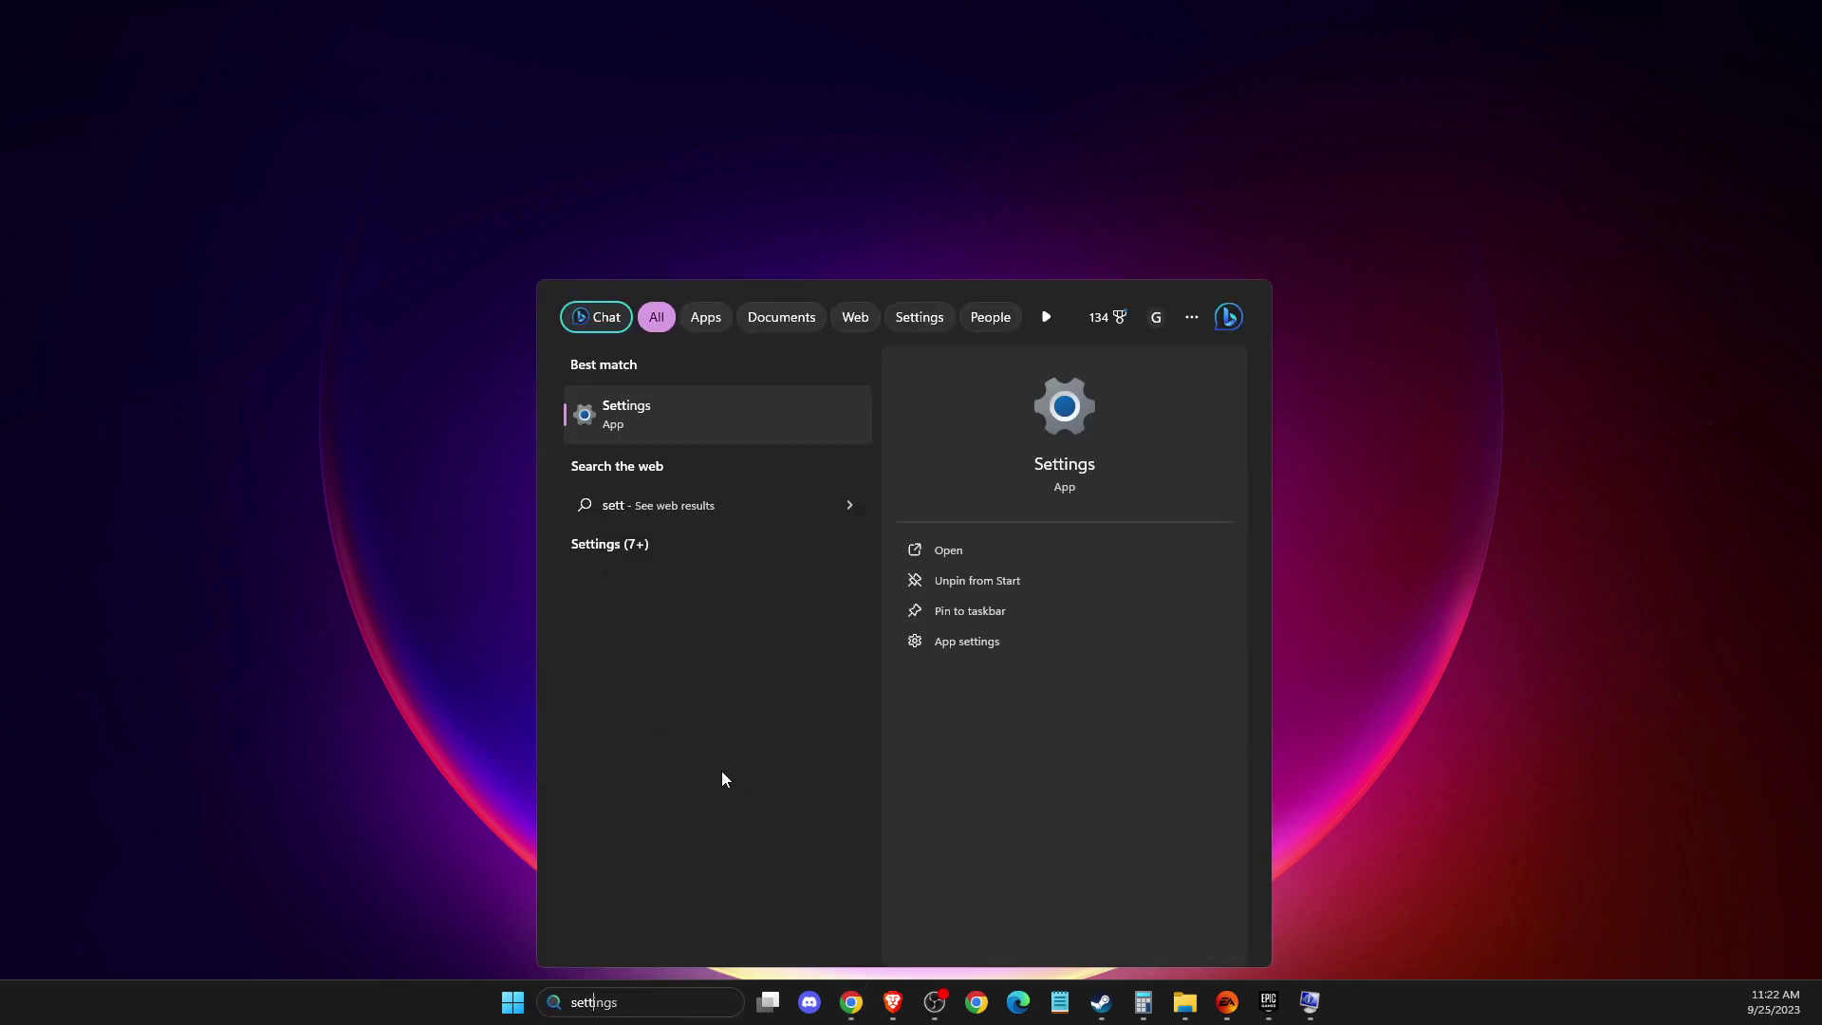
{"action": "left_click", "coordinate": [664, 434]}
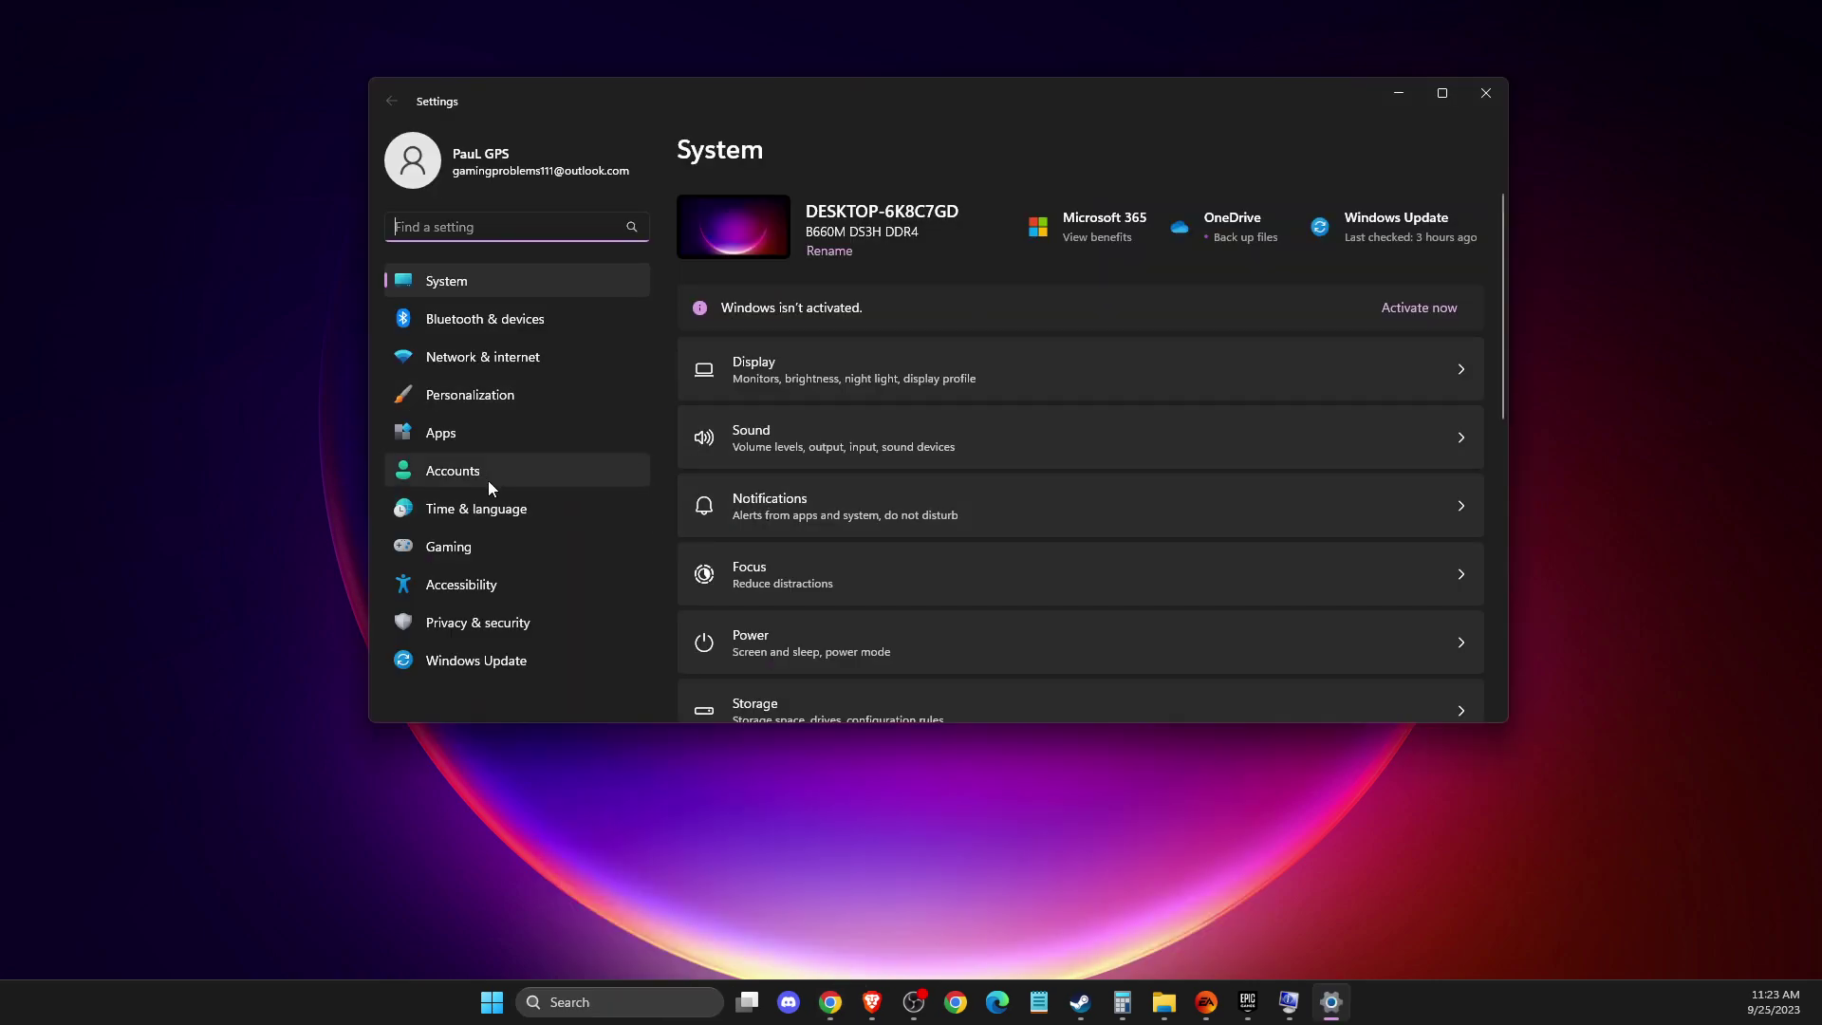
{"action": "left_click", "coordinate": [527, 356]}
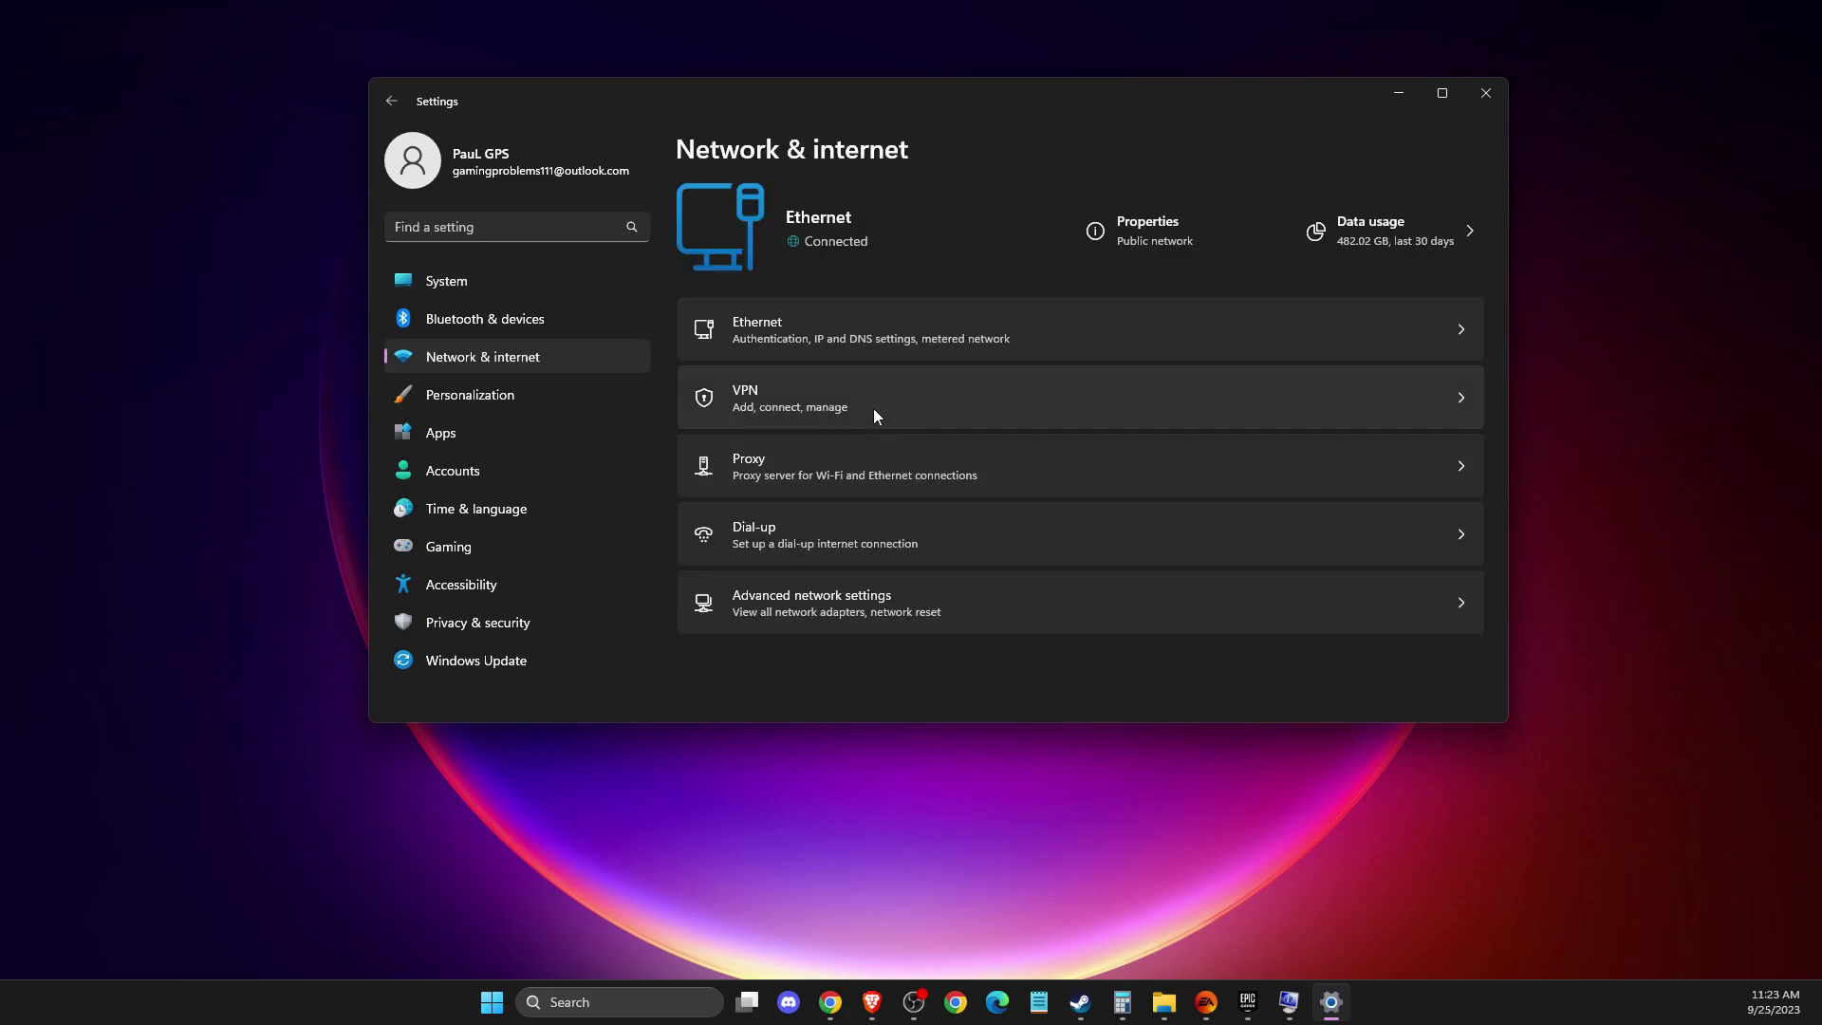
{"action": "left_click", "coordinate": [796, 605]}
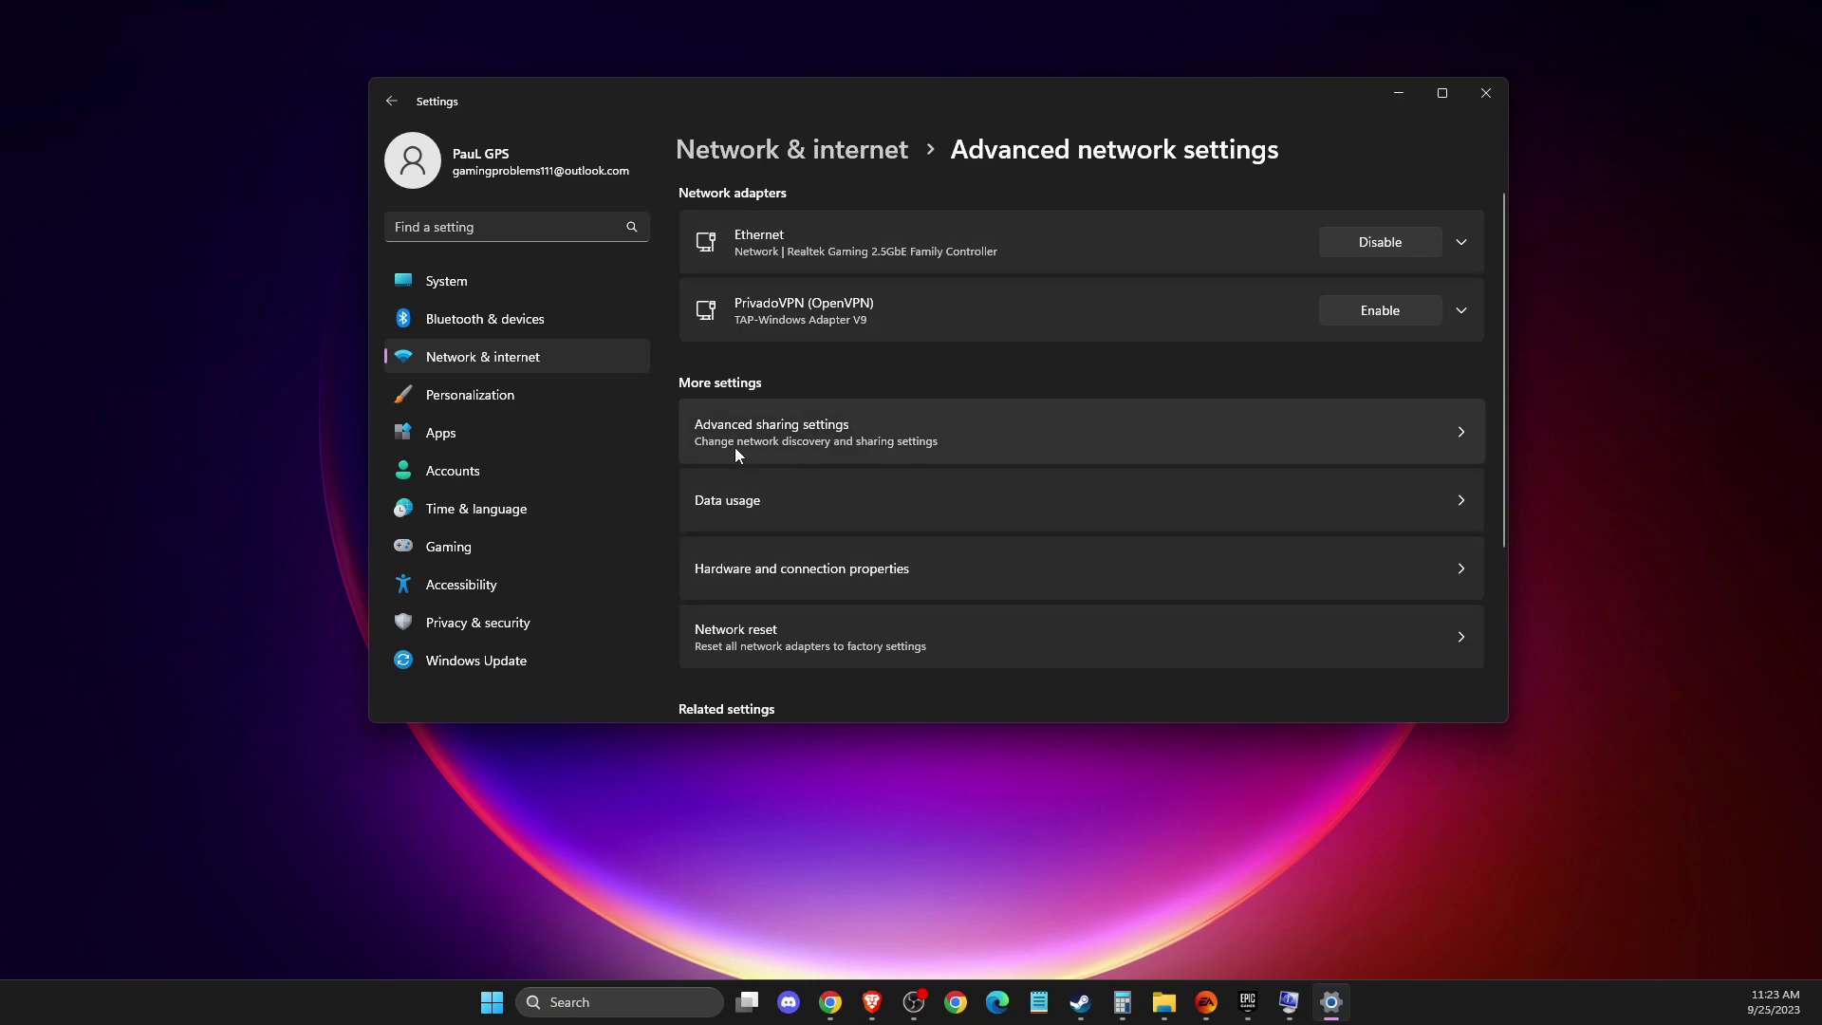
{"action": "scroll", "coordinate": [772, 490], "scroll_direction": "down", "scroll_amount": 2}
{"action": "scroll", "coordinate": [793, 544], "scroll_direction": "down", "scroll_amount": 2}
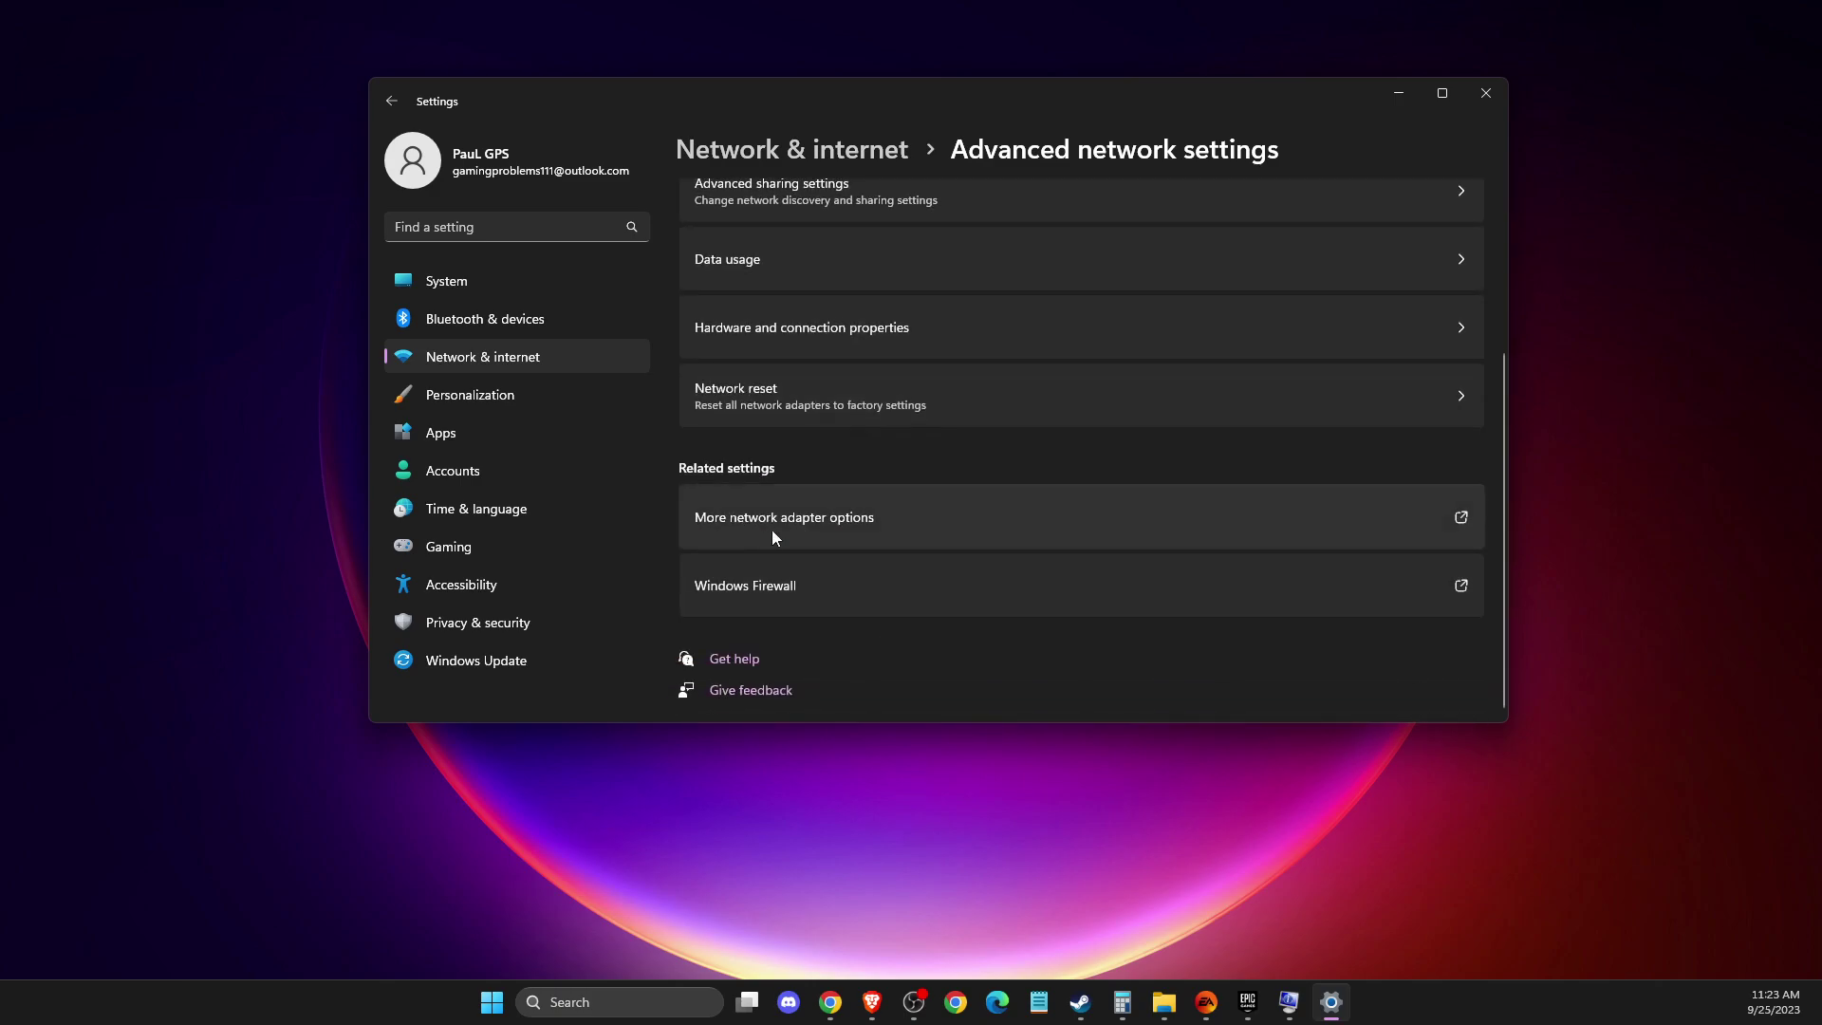
{"action": "left_click", "coordinate": [791, 531]}
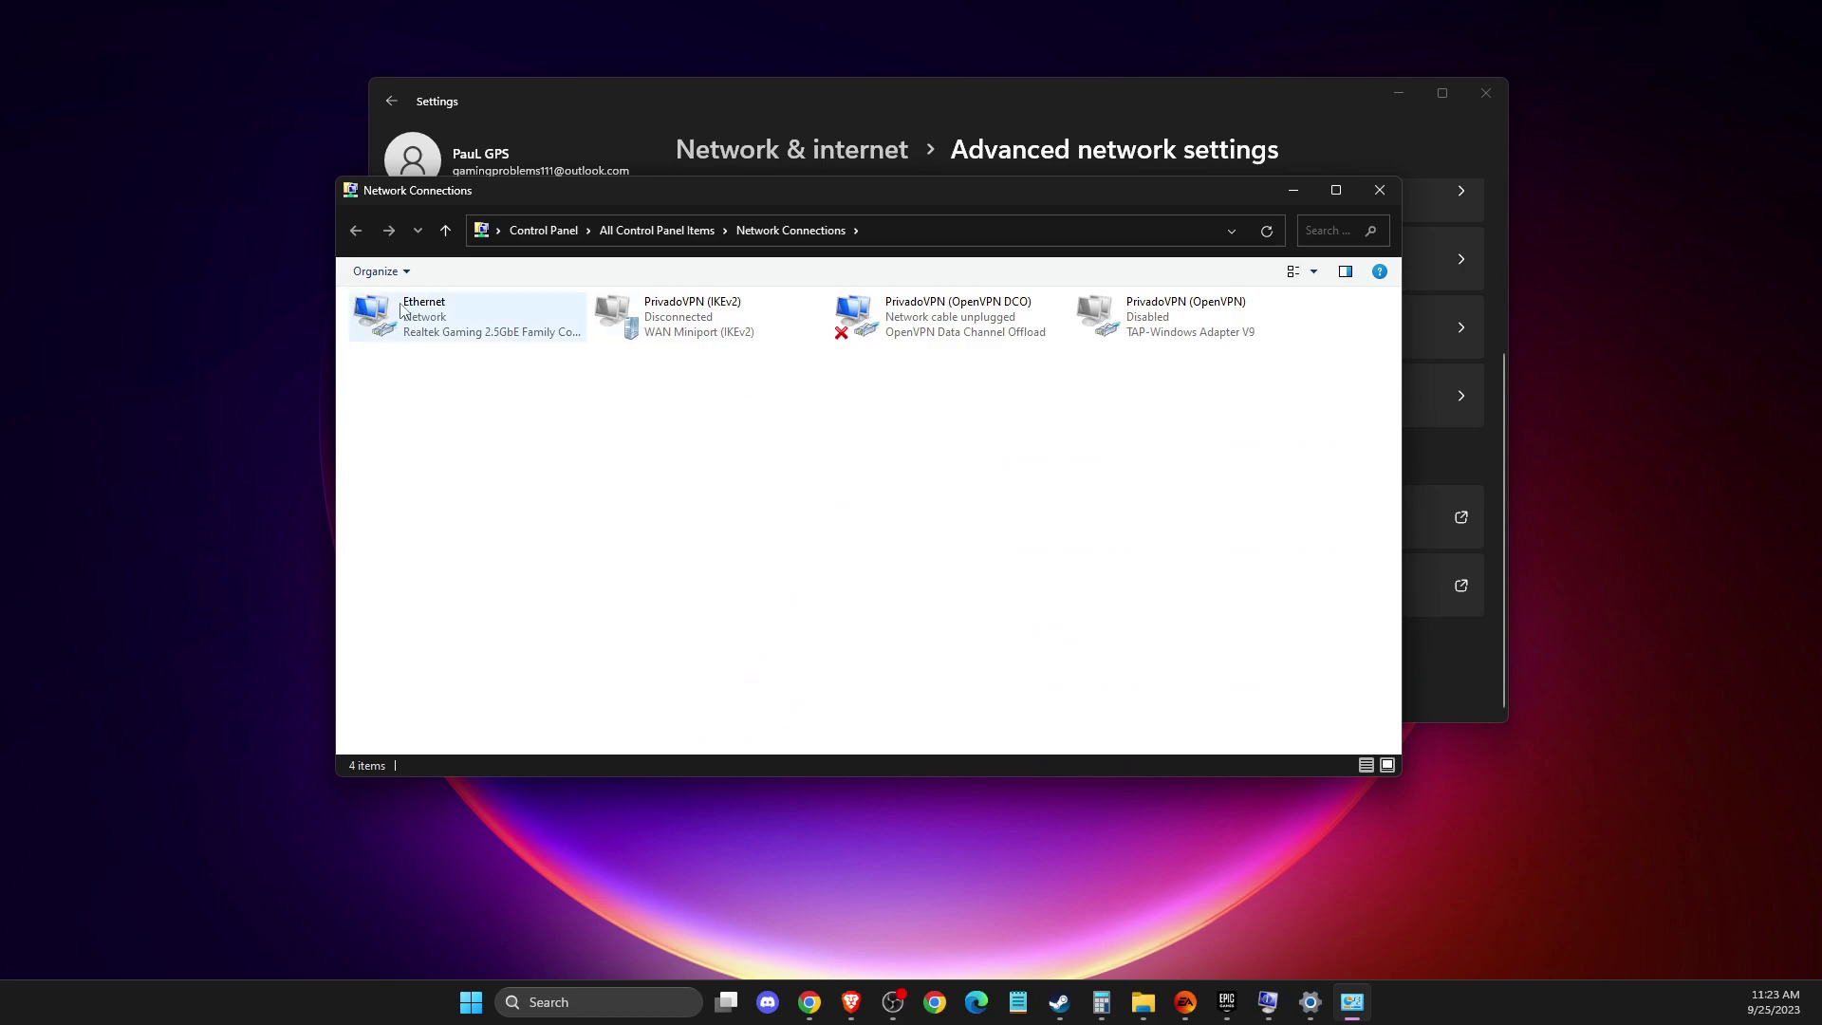
{"action": "right_click", "coordinate": [413, 310]}
{"action": "left_click", "coordinate": [476, 480]}
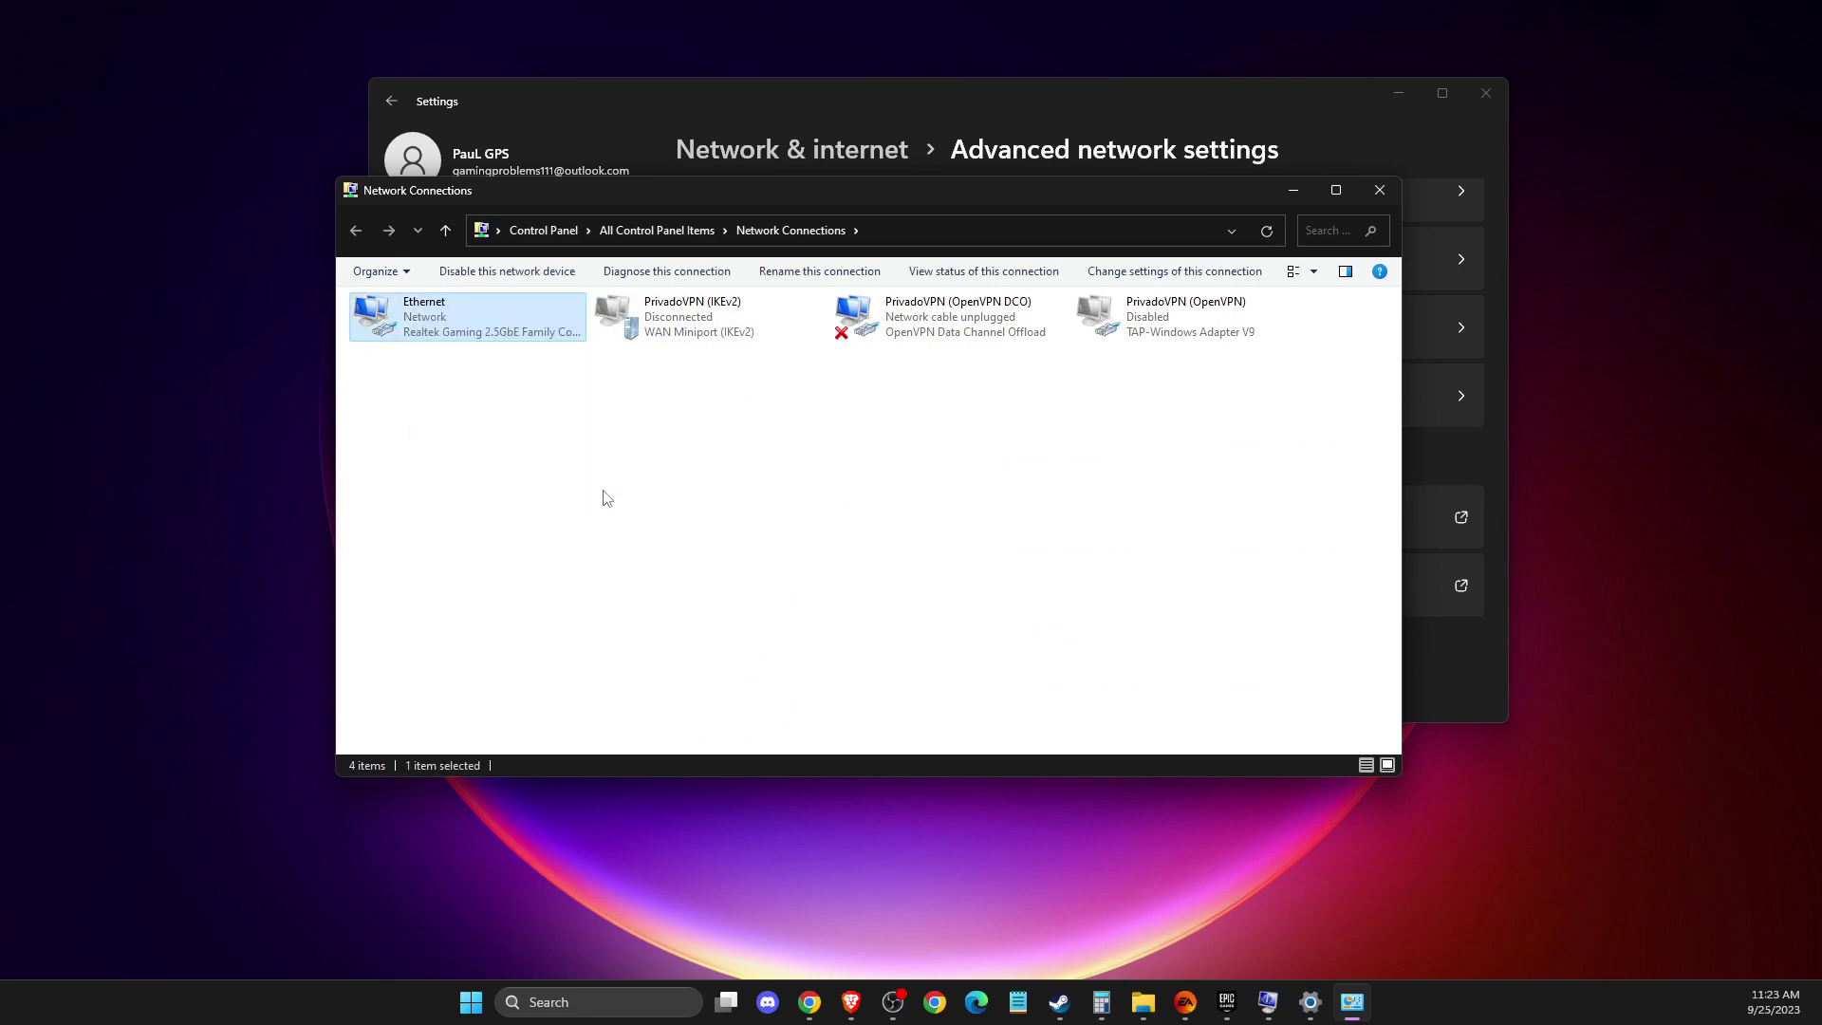
{"action": "scroll", "coordinate": [567, 461], "scroll_direction": "down", "scroll_amount": 1}
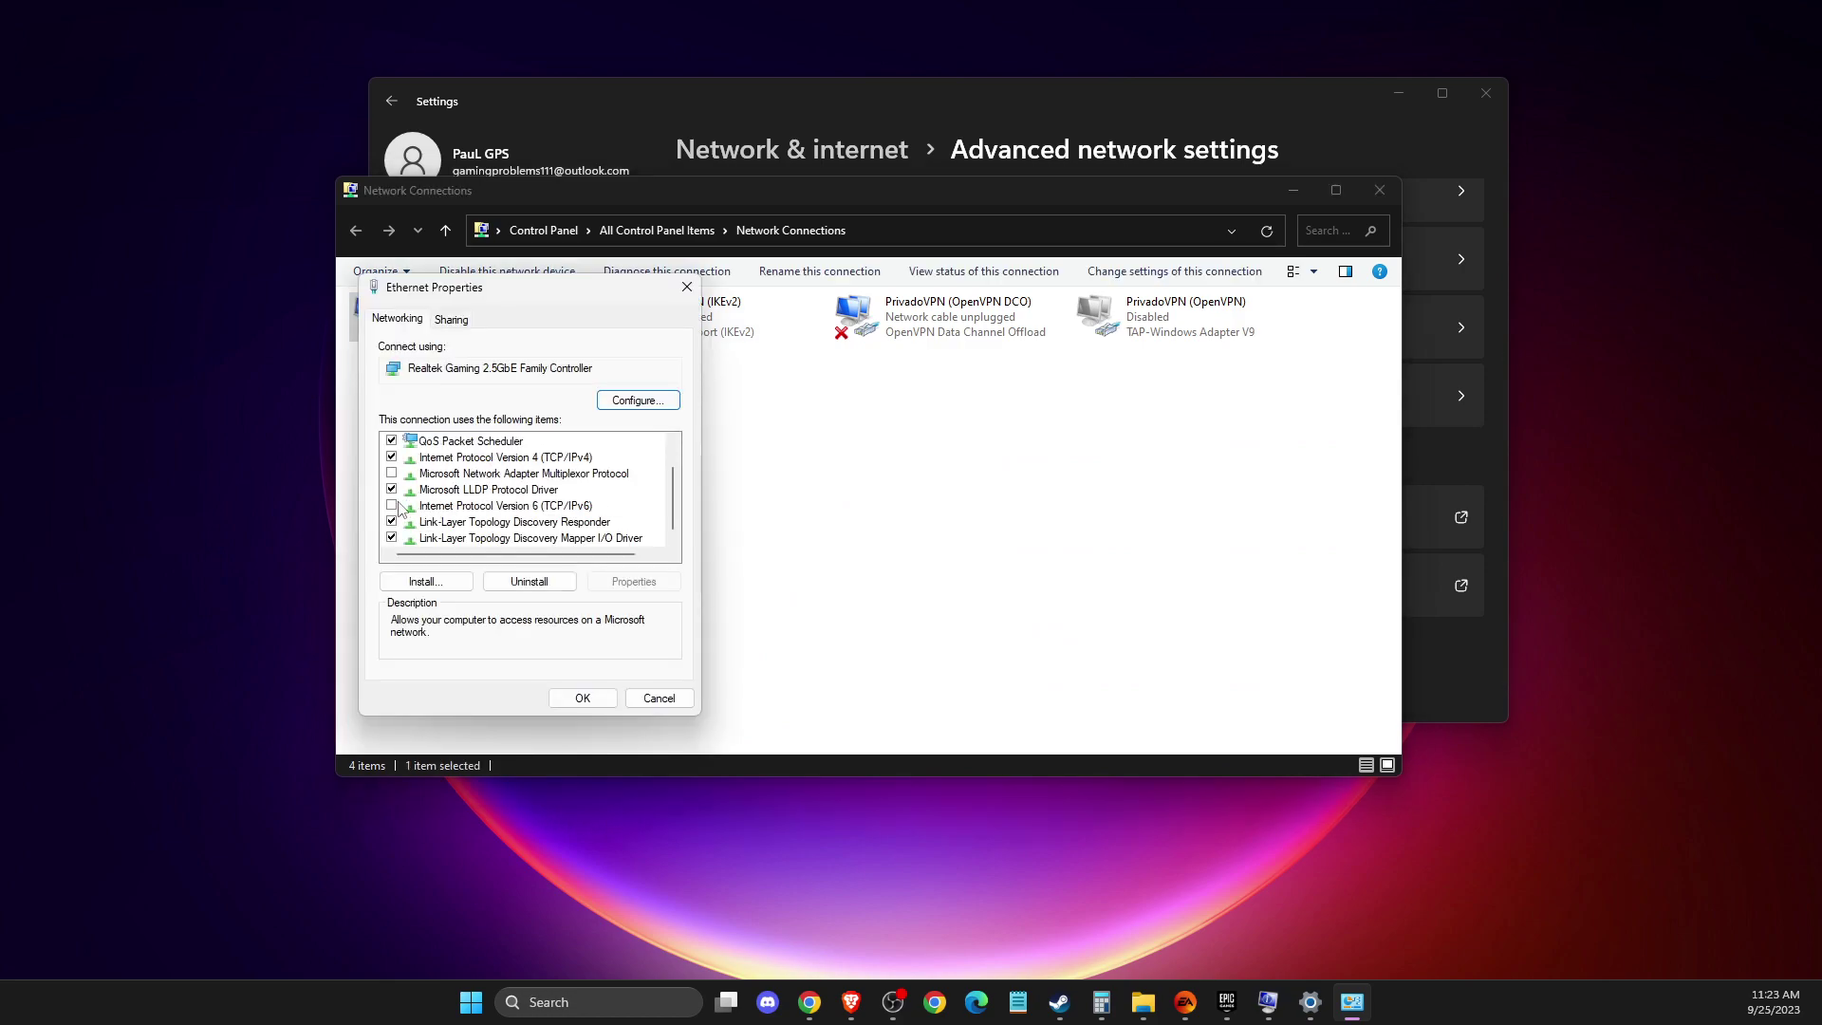
{"action": "scroll", "coordinate": [443, 512], "scroll_direction": "up", "scroll_amount": 1}
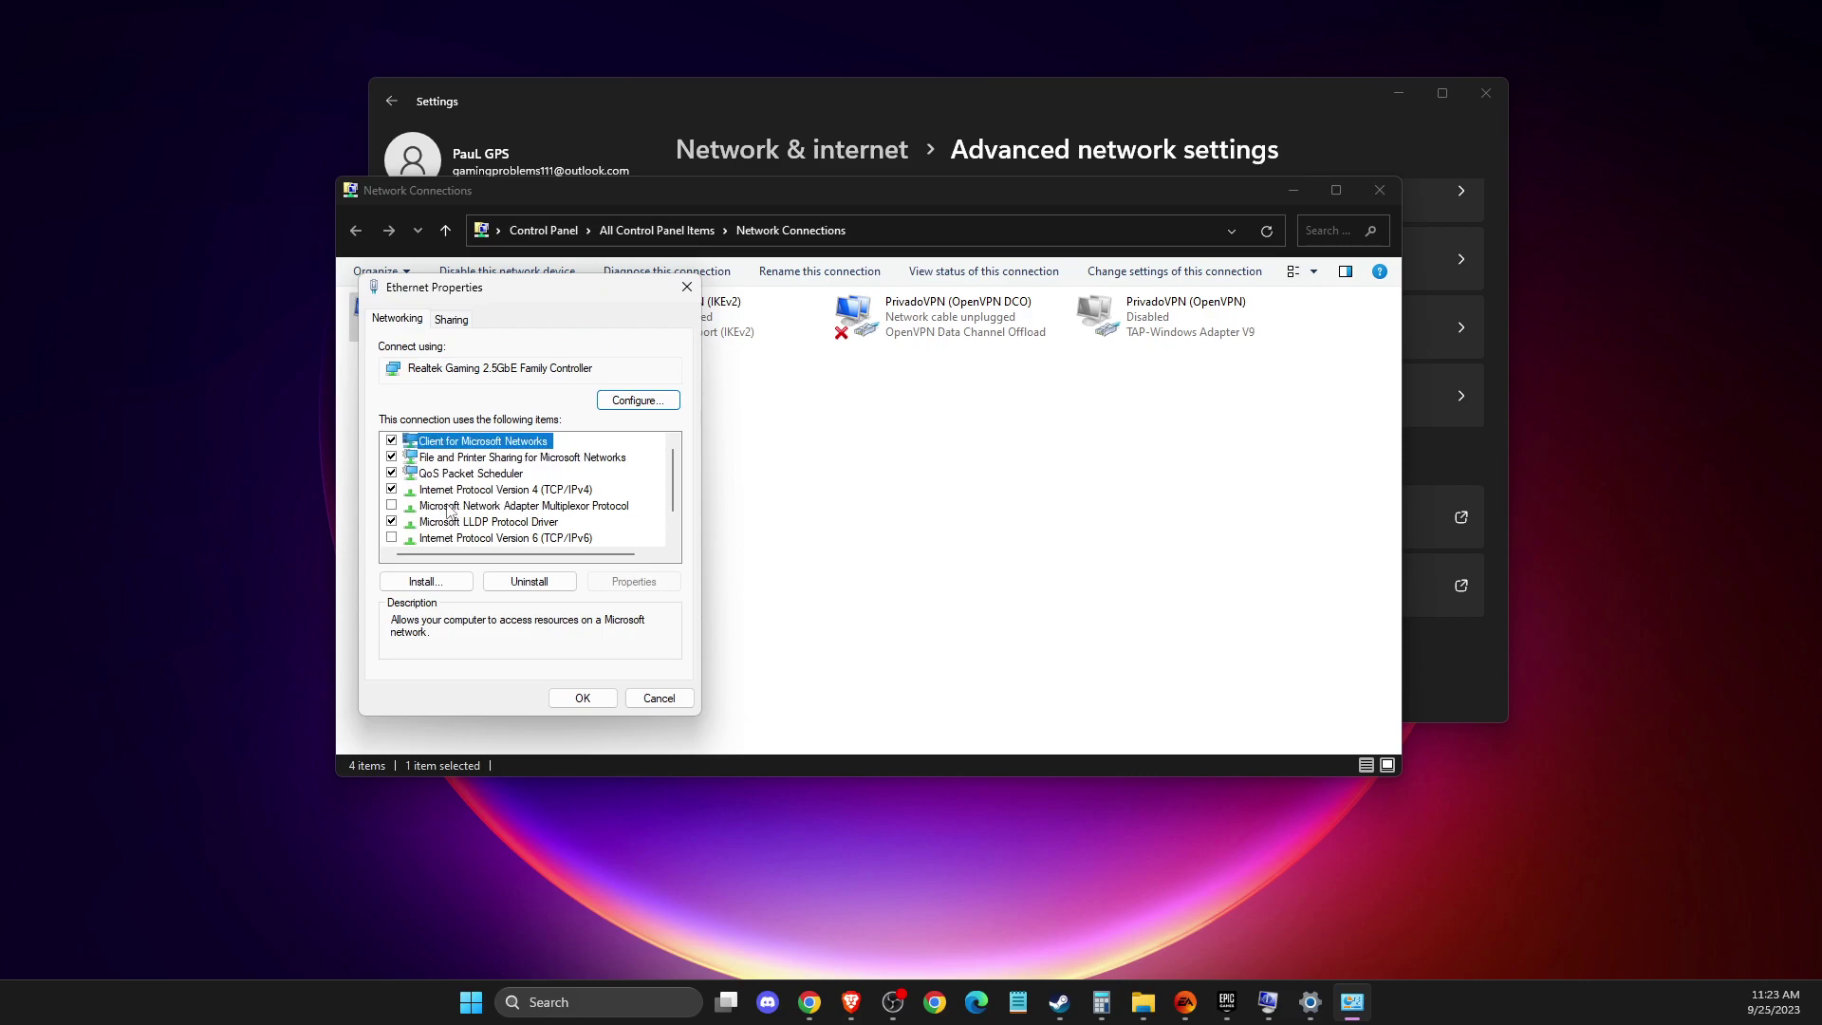
{"action": "double_click", "coordinate": [492, 491]}
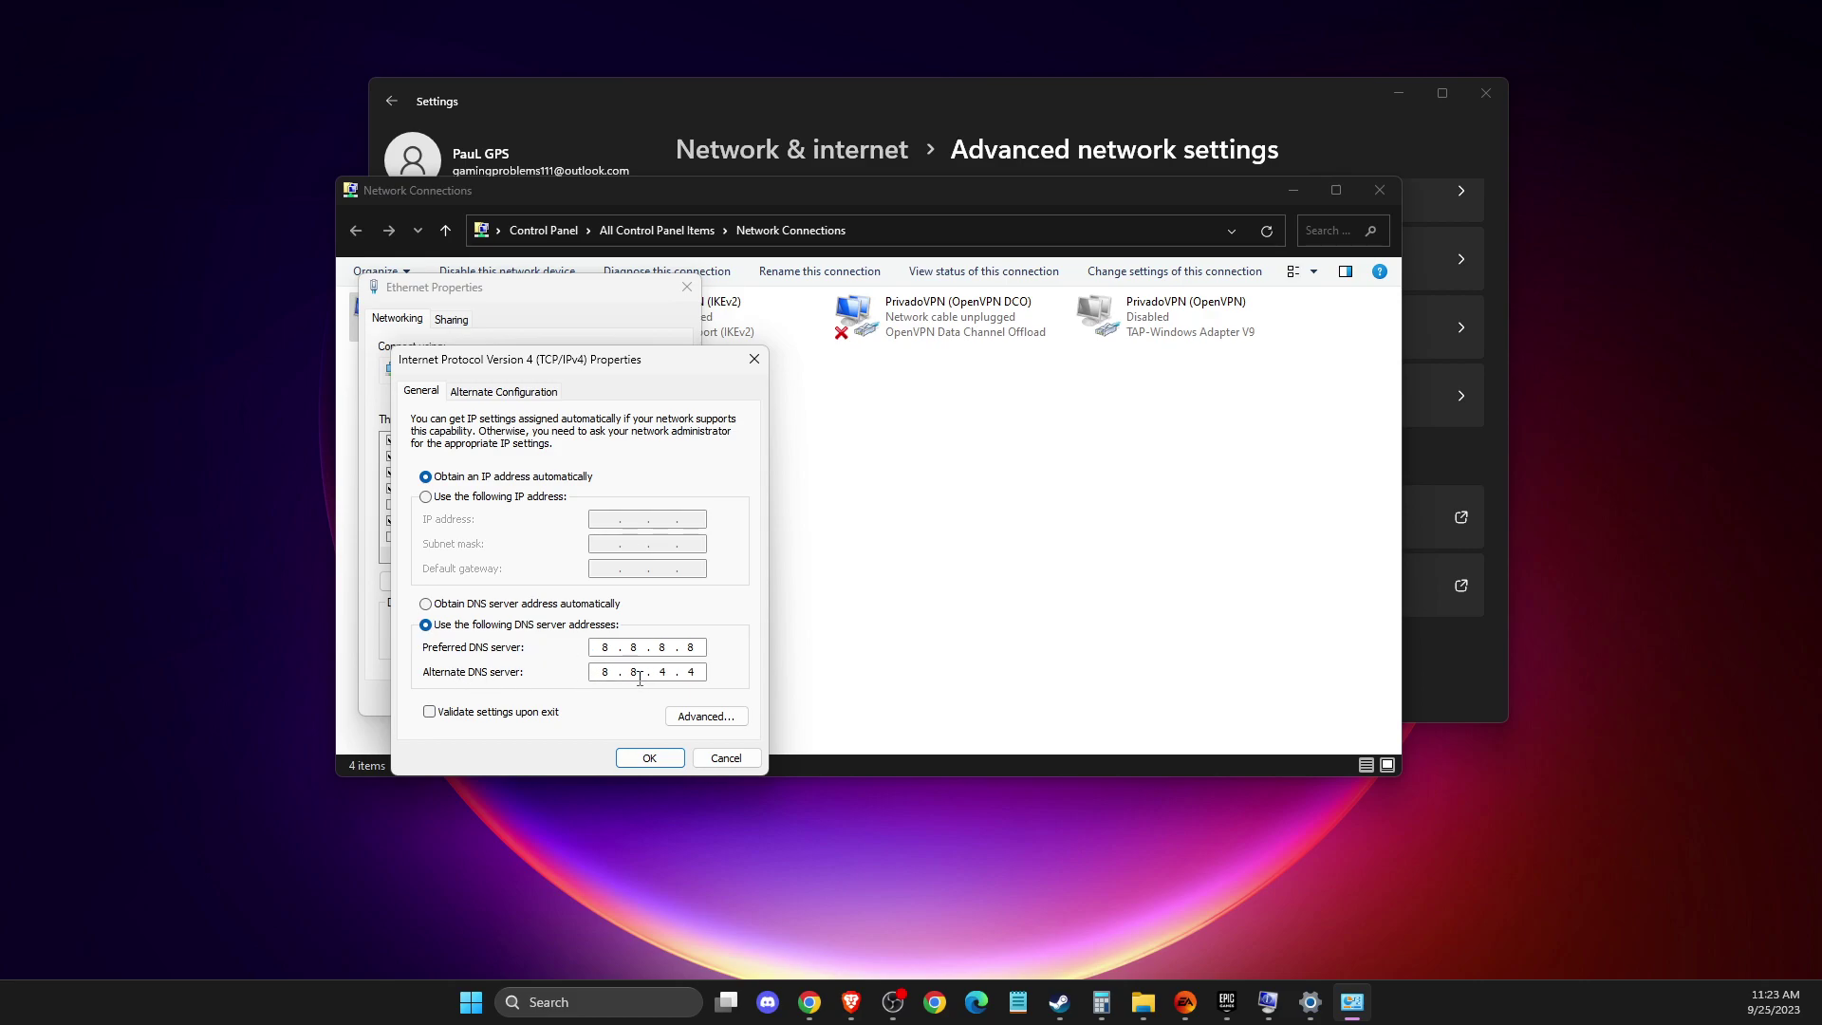
{"action": "left_click", "coordinate": [717, 761]}
{"action": "left_click", "coordinate": [686, 286]}
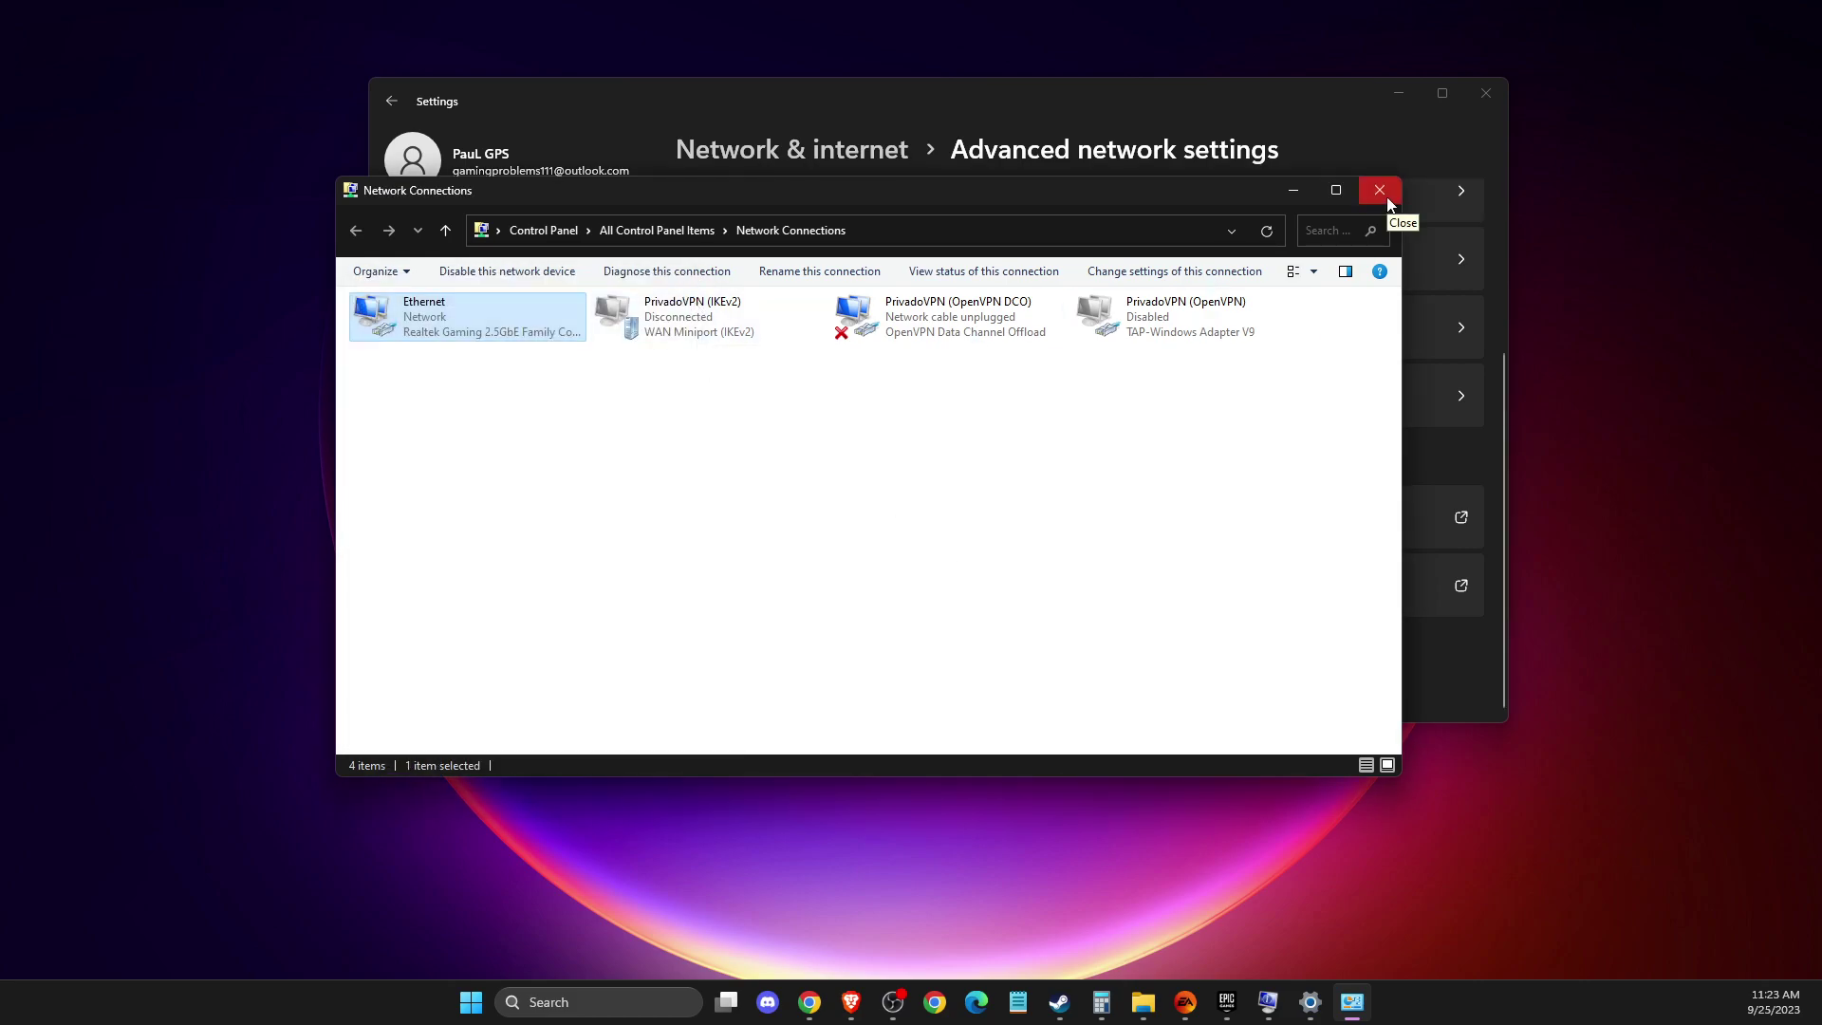
Step: Close Network Connections and Settings, then launch Windows Defender Firewall from search
{"action": "left_click", "coordinate": [1387, 197]}
{"action": "left_click", "coordinate": [1490, 96]}
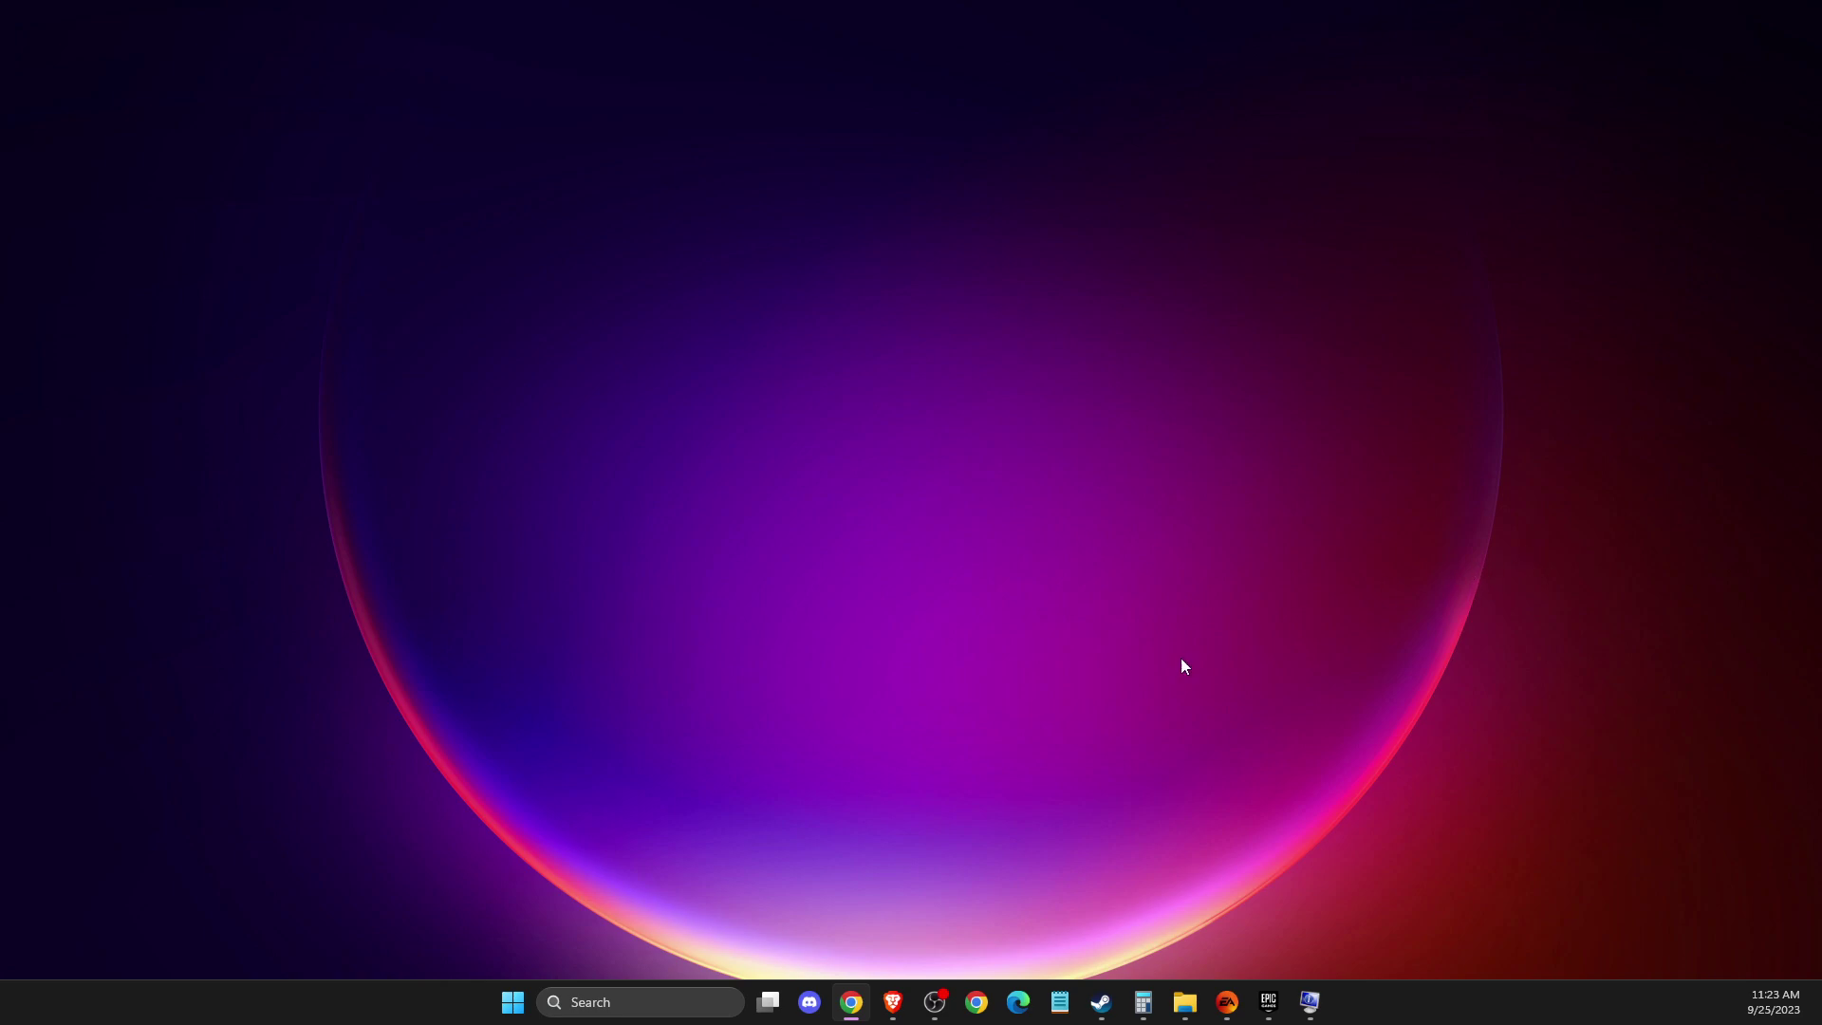
{"action": "left_click", "coordinate": [723, 993]}
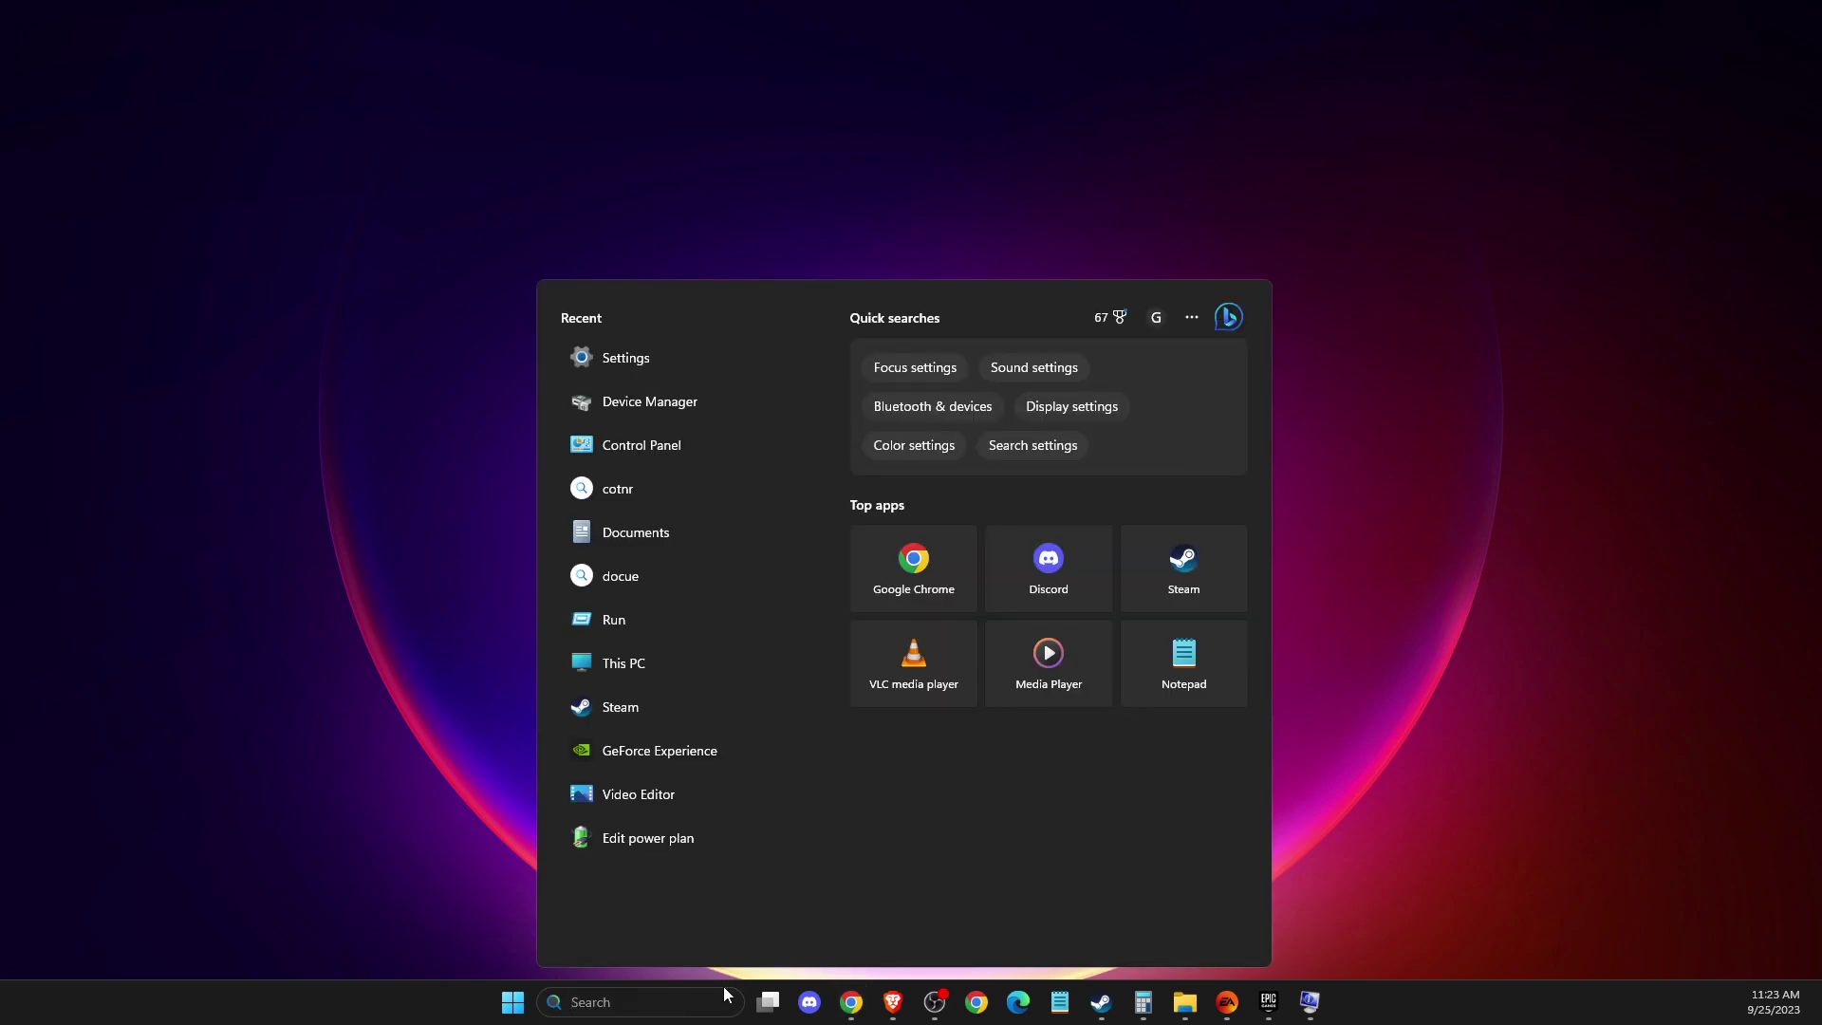
{"action": "type", "text": "wi"}
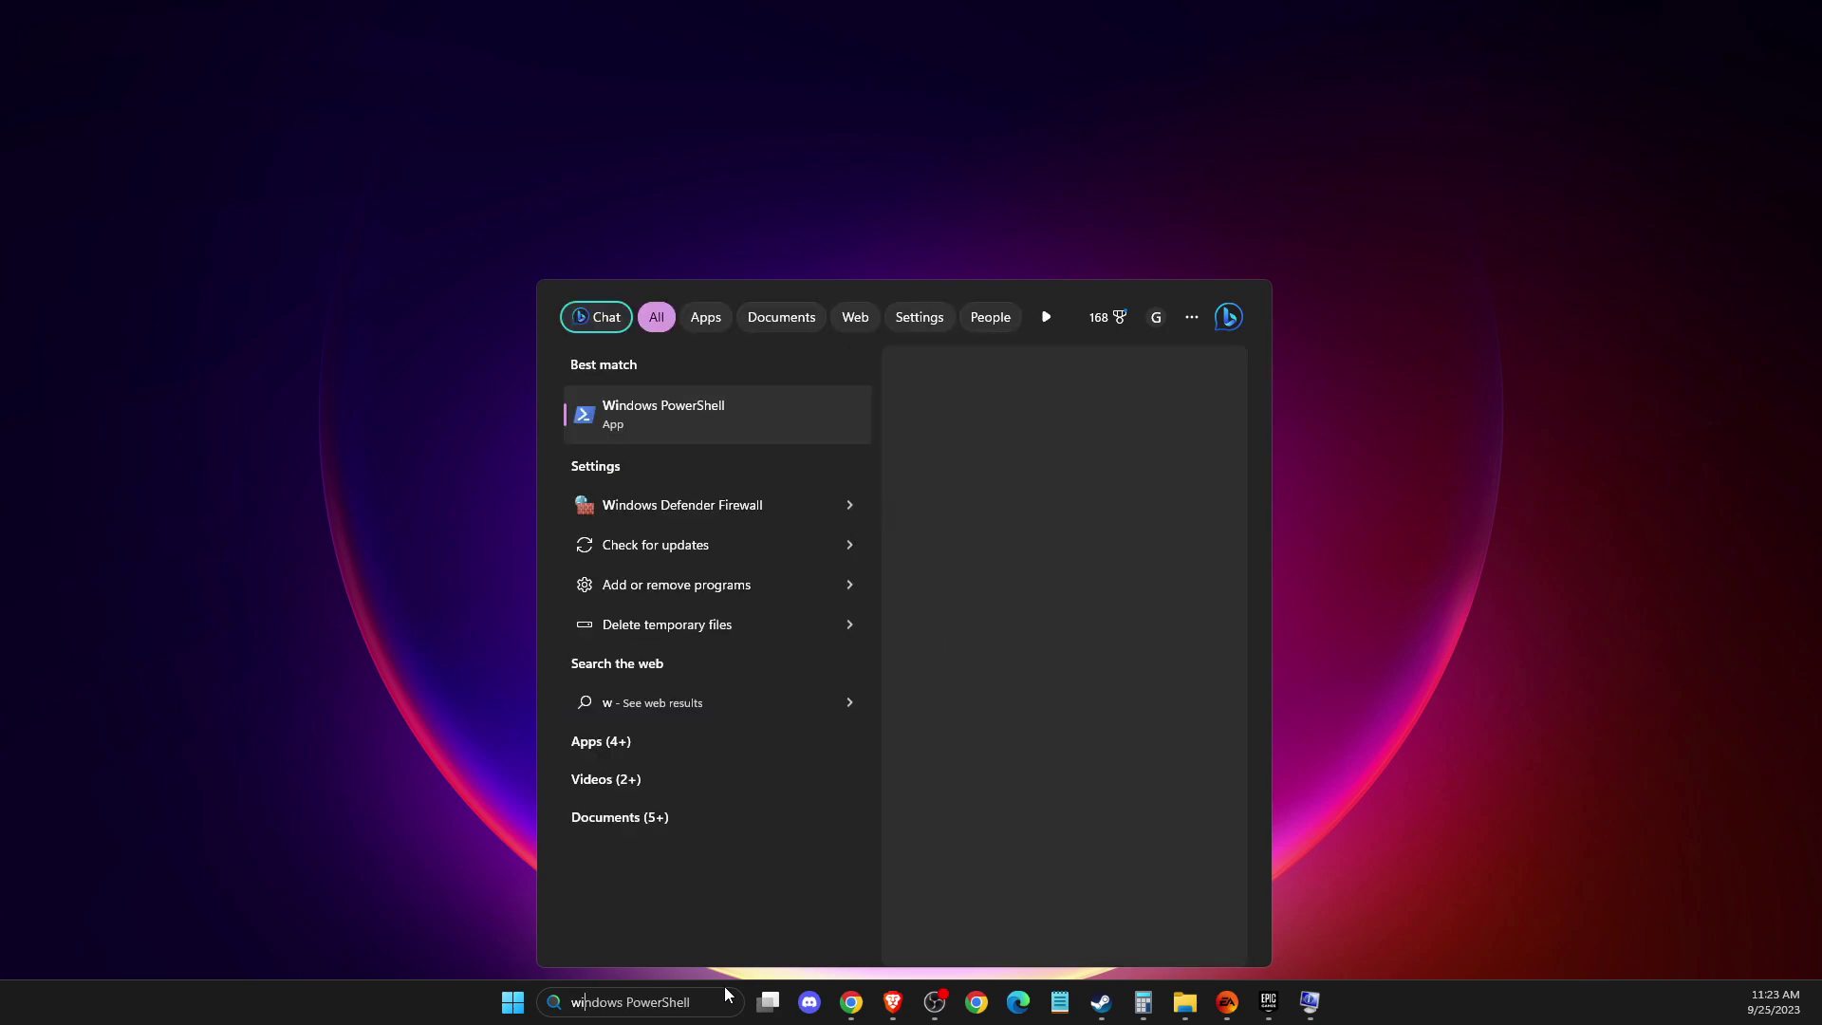
{"action": "type", "text": "ndows defen"}
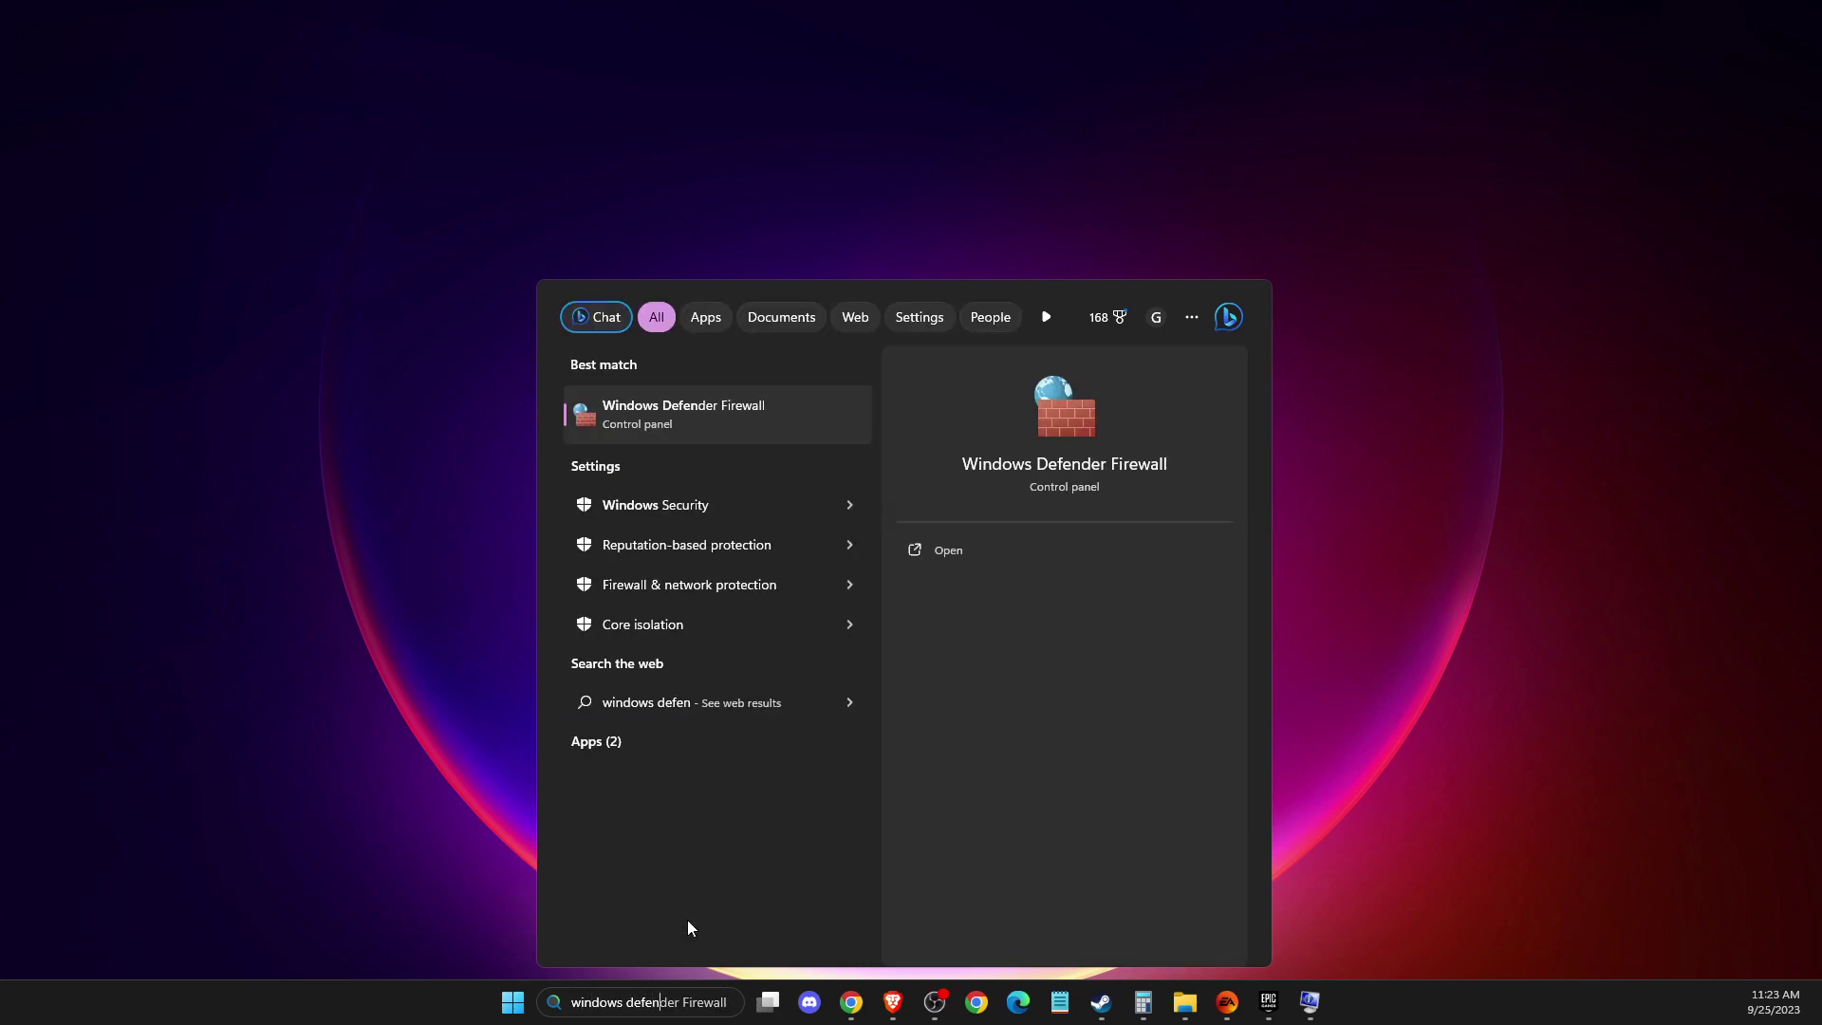
{"action": "left_click", "coordinate": [670, 426]}
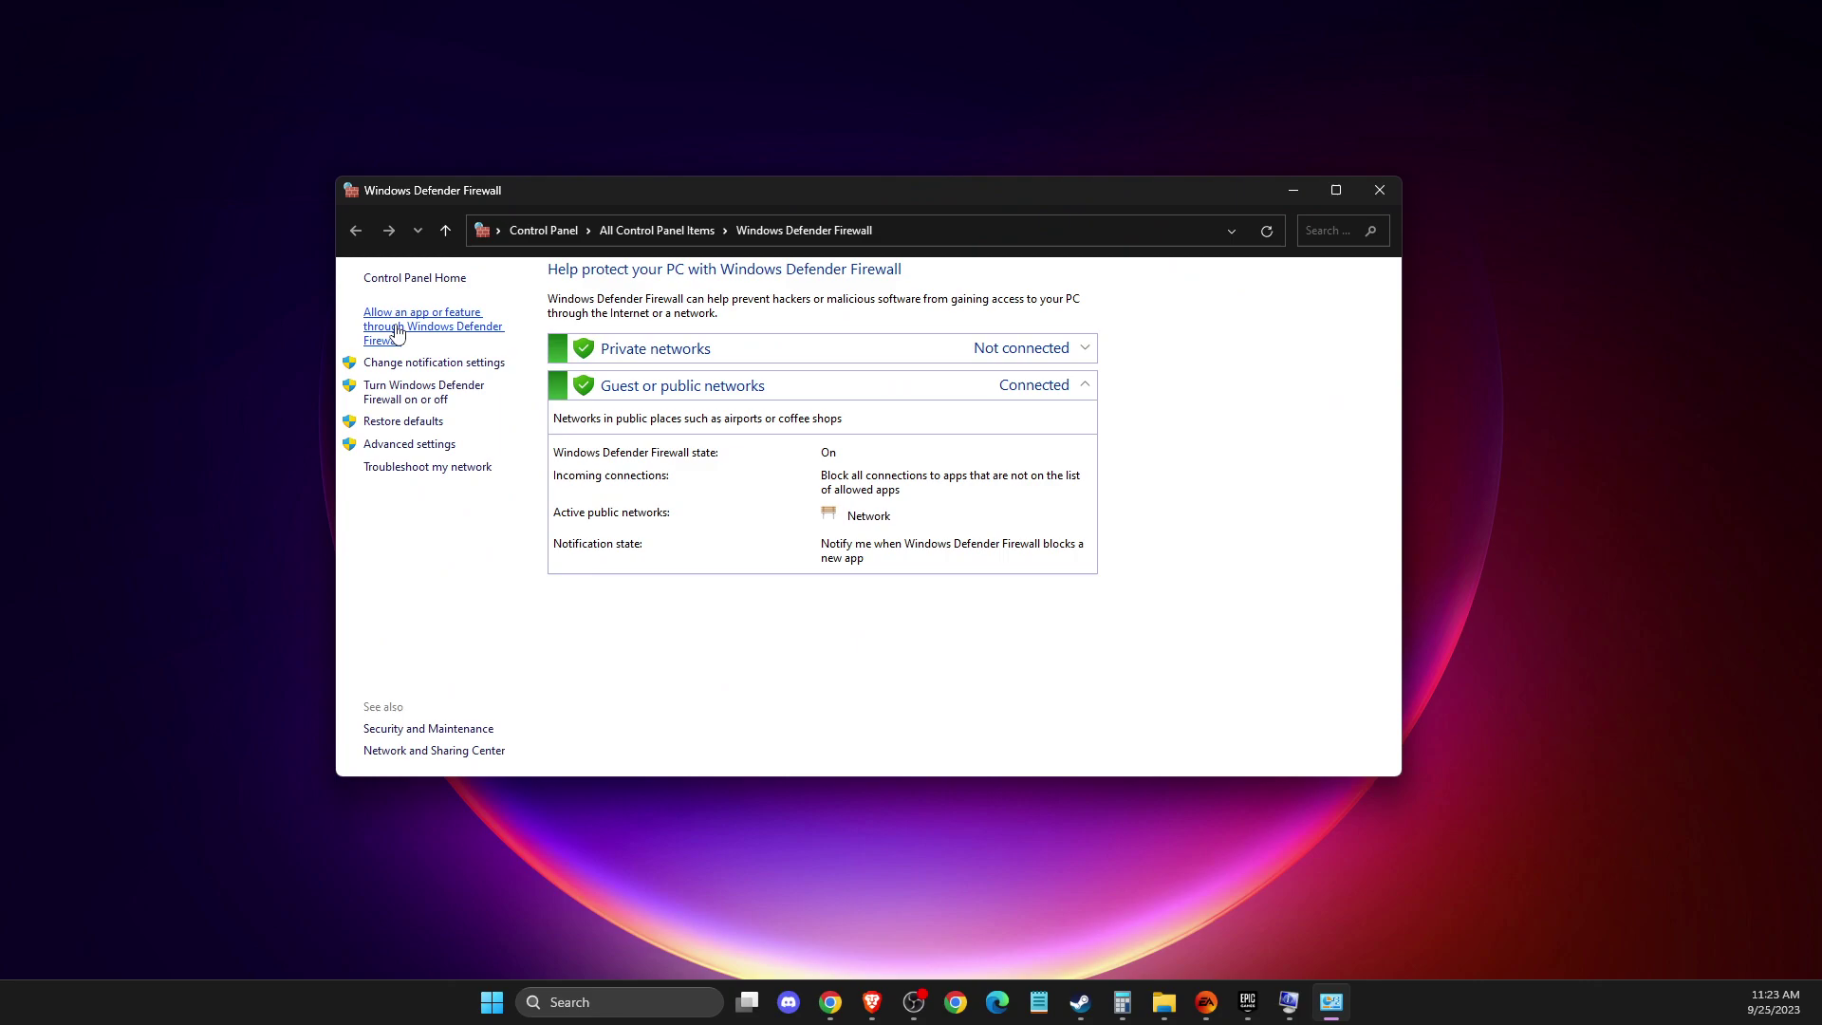
Step: Show the allowed apps list and select the FC 24 entries by jumping to F
{"action": "left_click", "coordinate": [397, 334]}
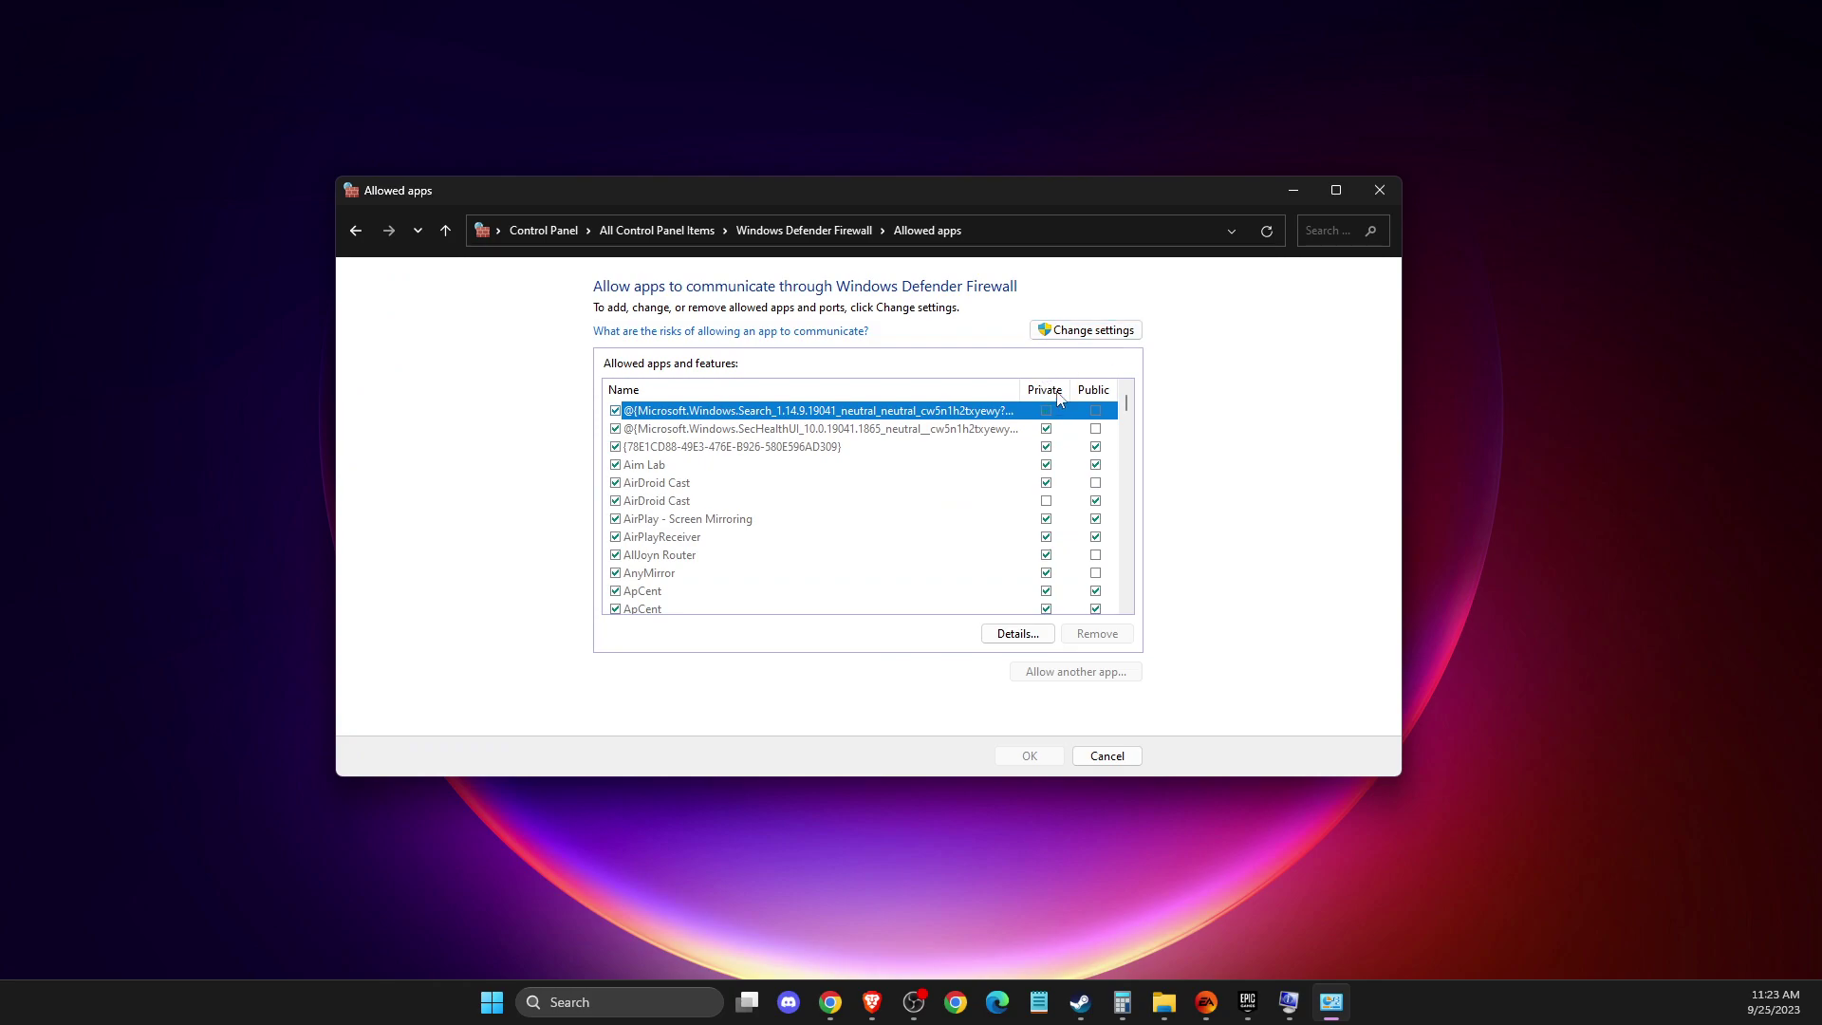
{"action": "left_click", "coordinate": [907, 486]}
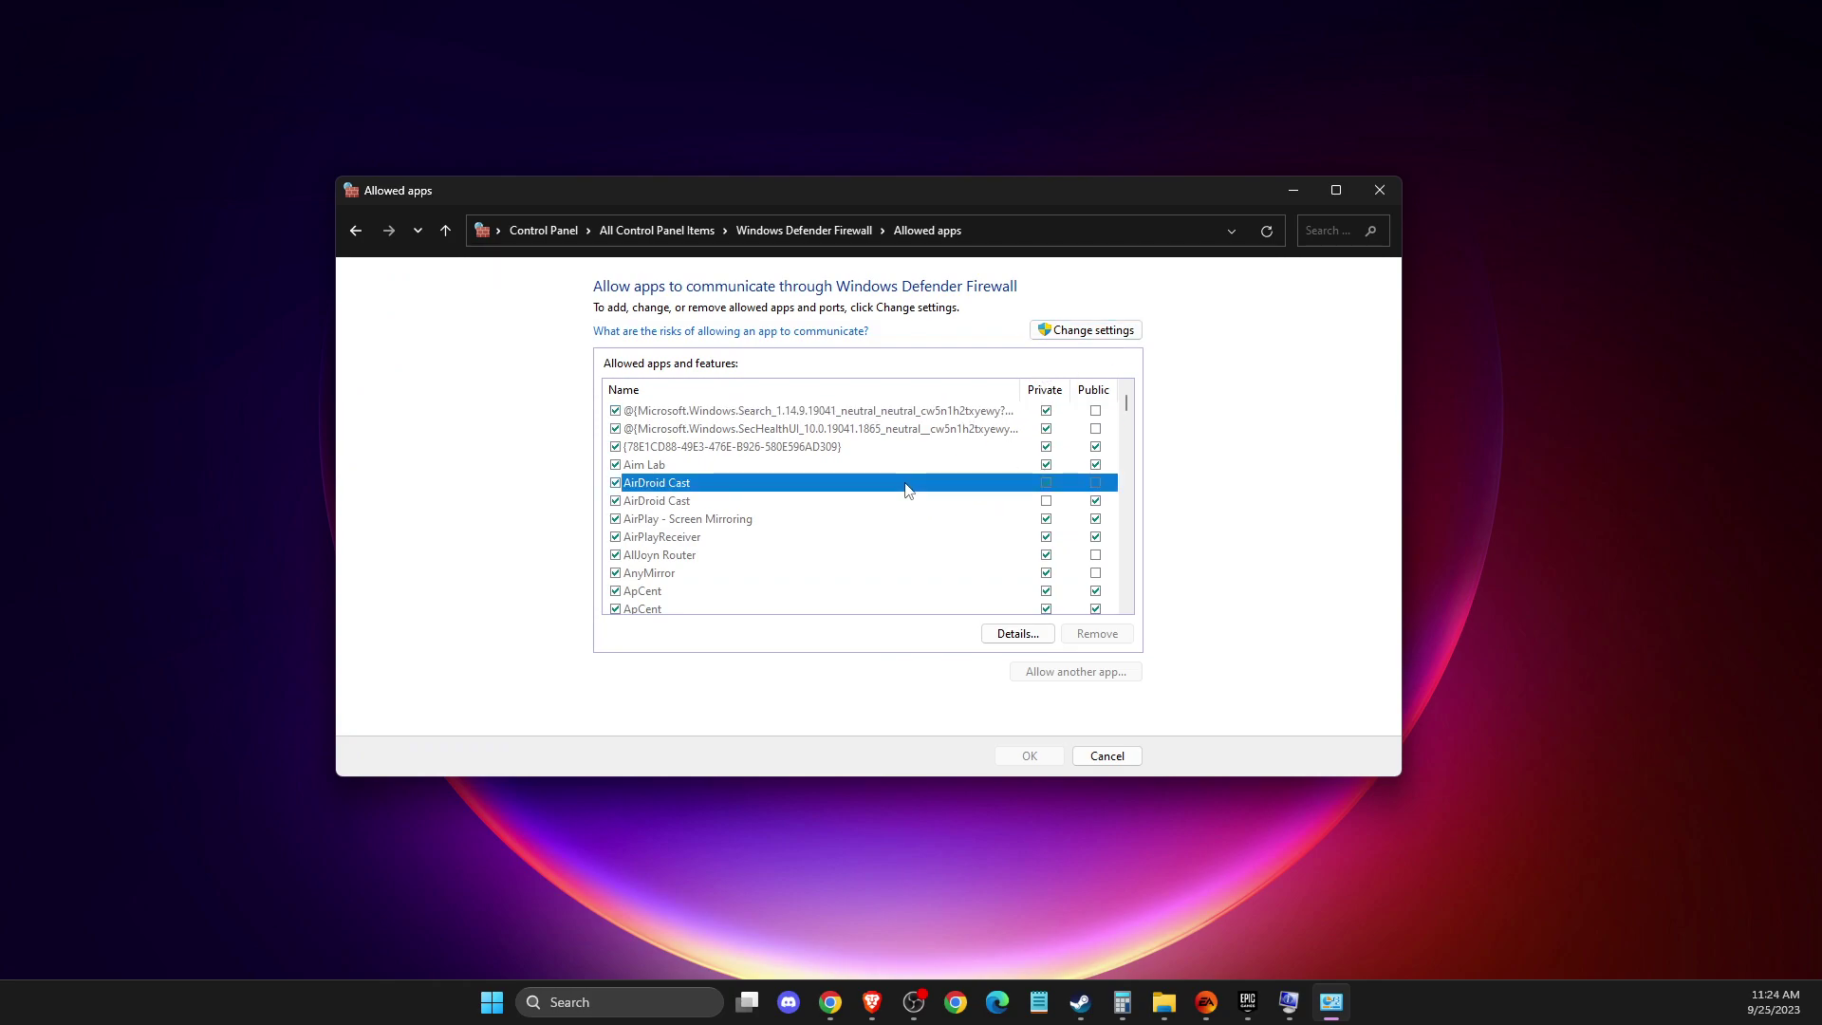
{"action": "key", "text": "f"}
{"action": "left_click", "coordinate": [640, 428]}
{"action": "left_click", "coordinate": [653, 411]}
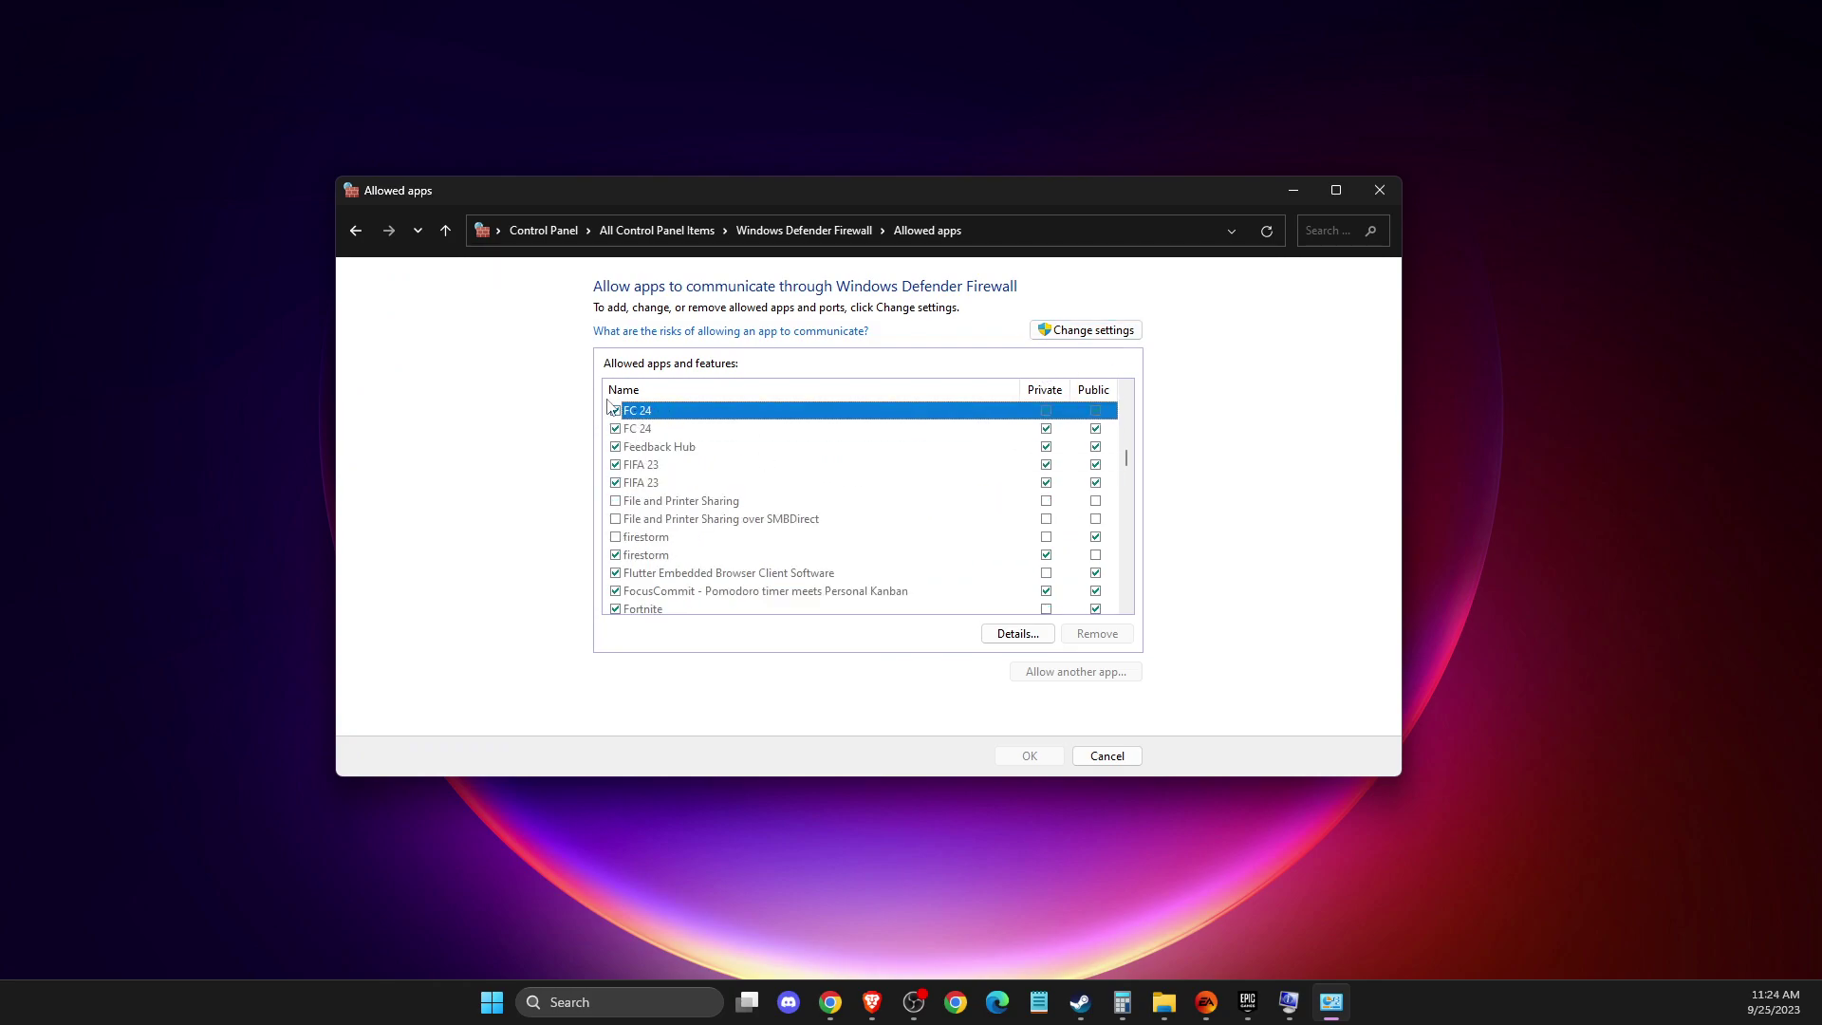
{"action": "left_click", "coordinate": [1082, 431]}
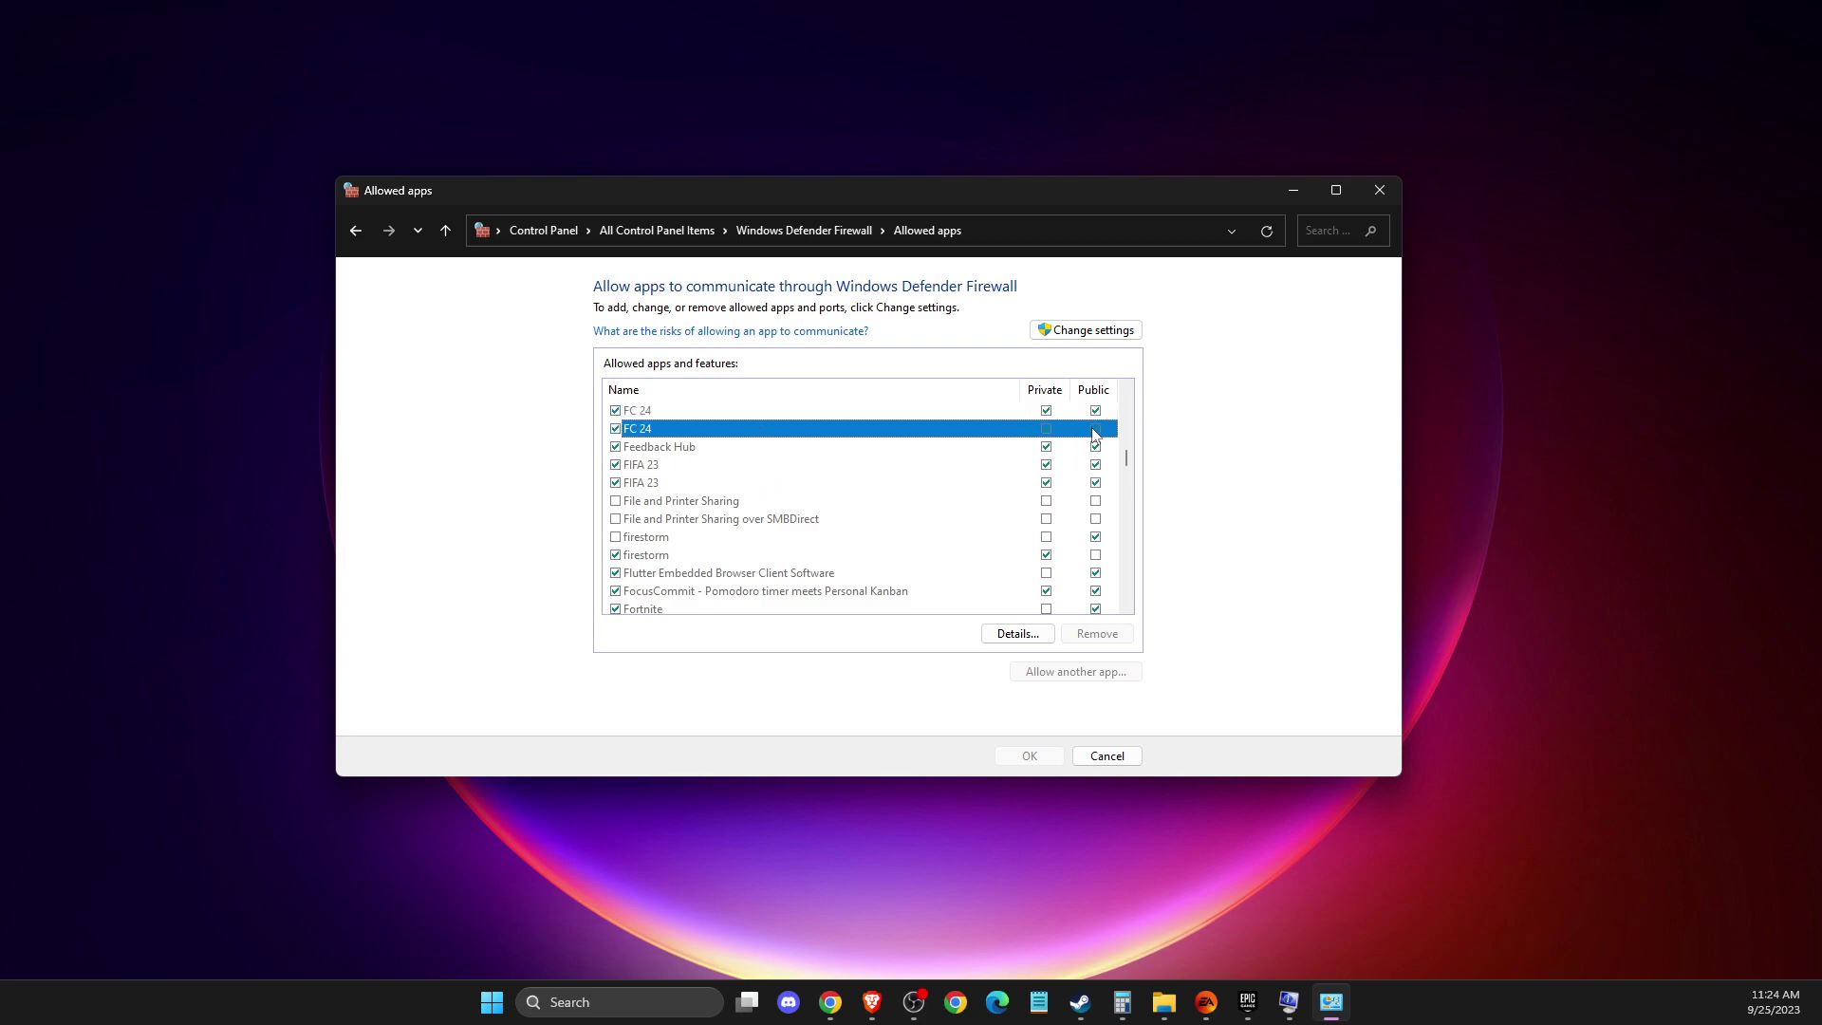
{"action": "left_click", "coordinate": [1099, 467]}
{"action": "key", "text": "f"}
{"action": "key", "text": "c"}
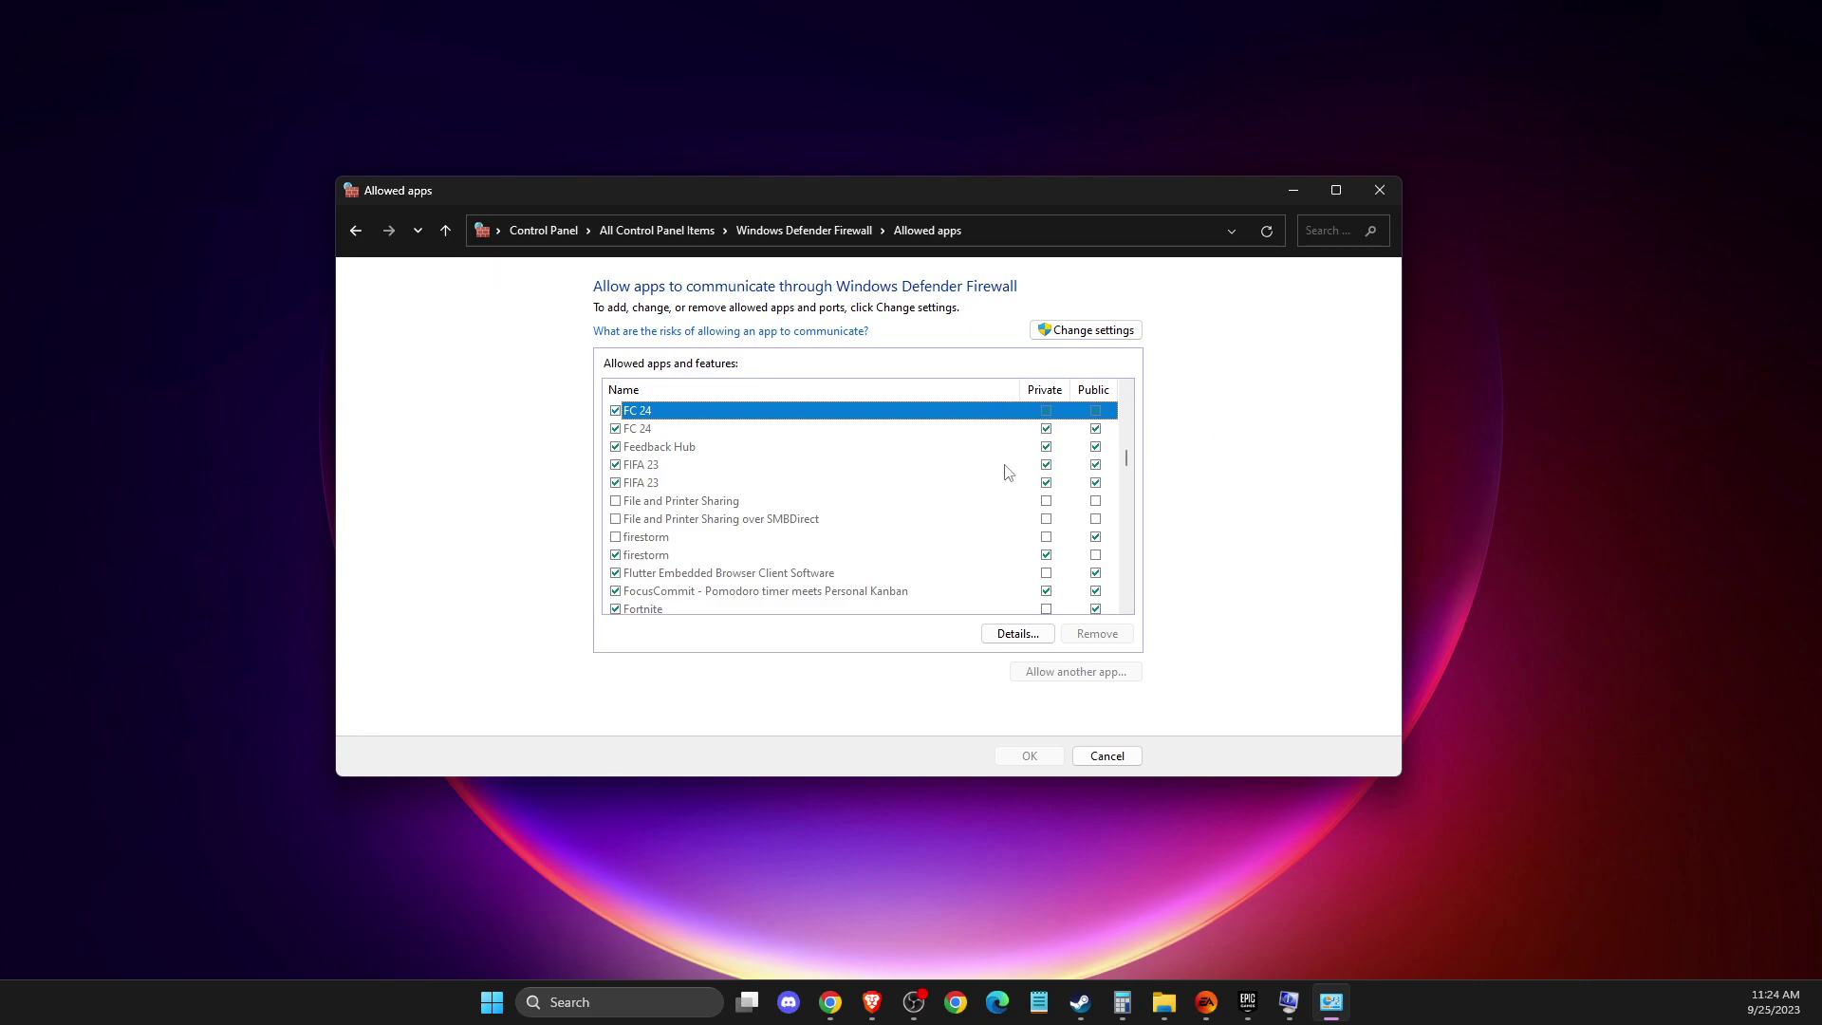
Step: Unlock the allowed apps list and browse to Program Files\EA Games\EA SPORTS FC 24
{"action": "left_click", "coordinate": [1092, 331]}
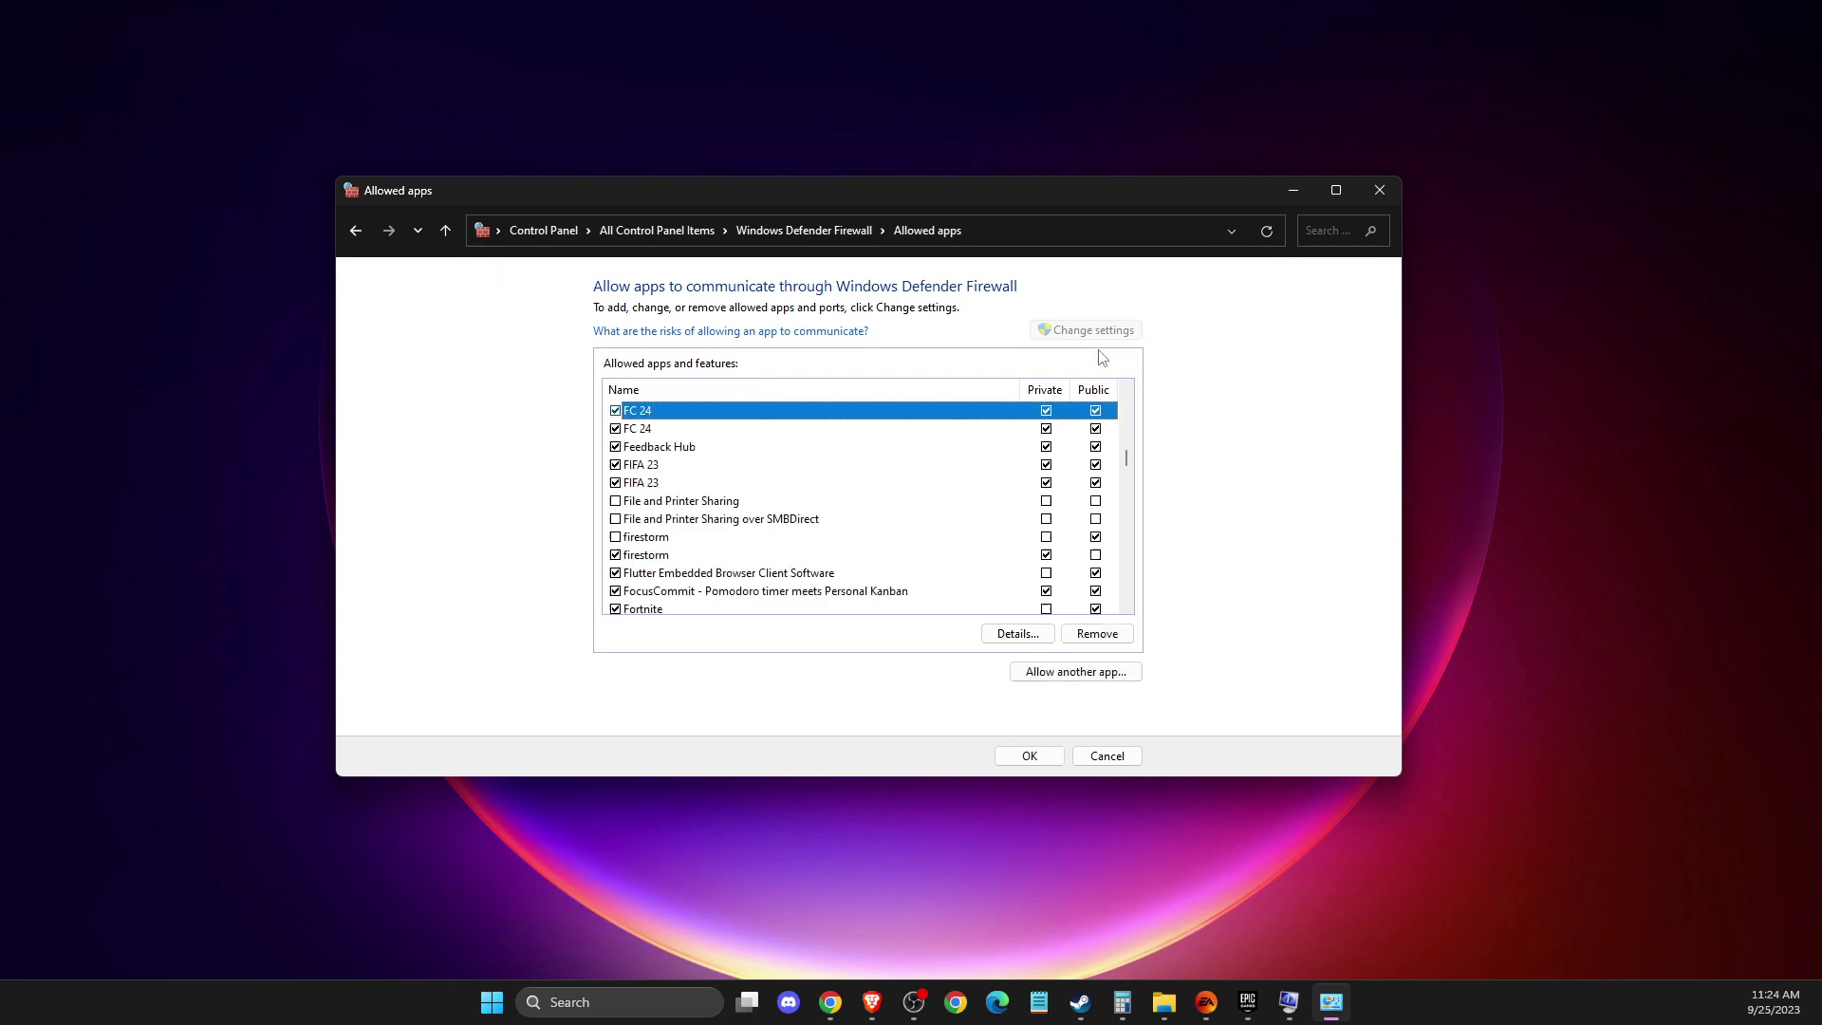
{"action": "left_click", "coordinate": [1031, 675]}
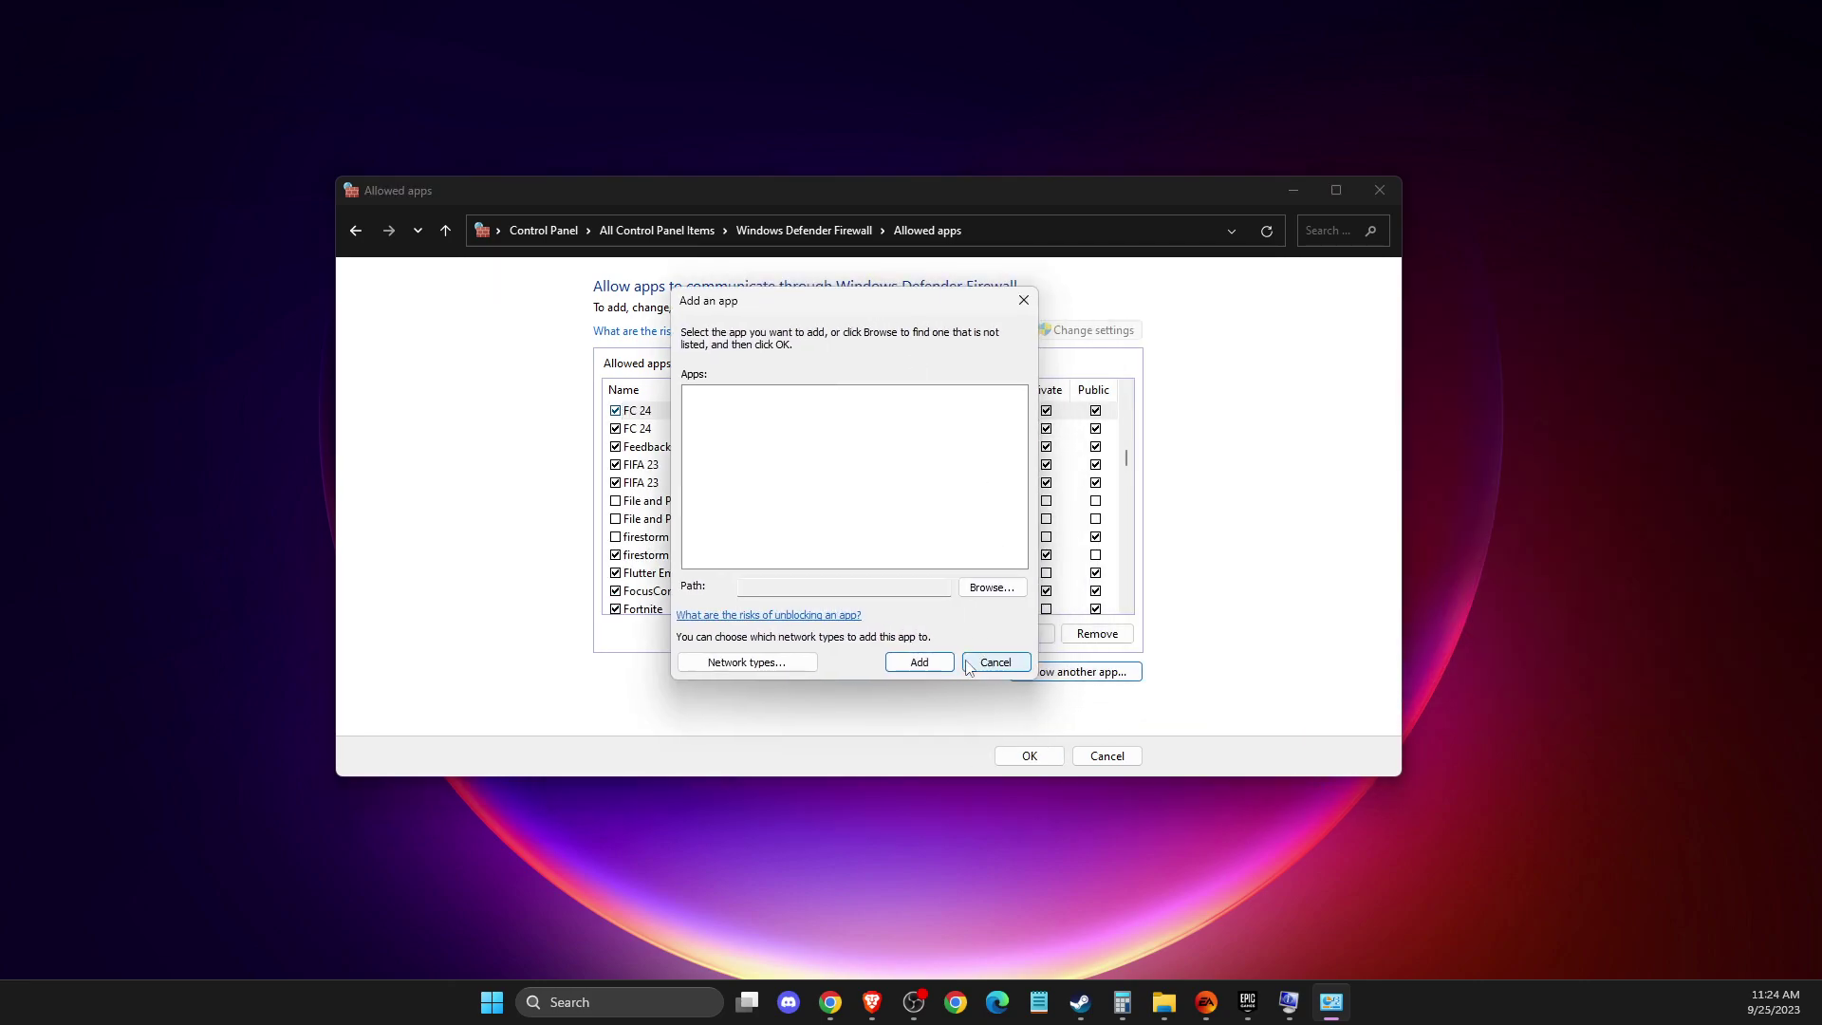
{"action": "left_click", "coordinate": [992, 587]}
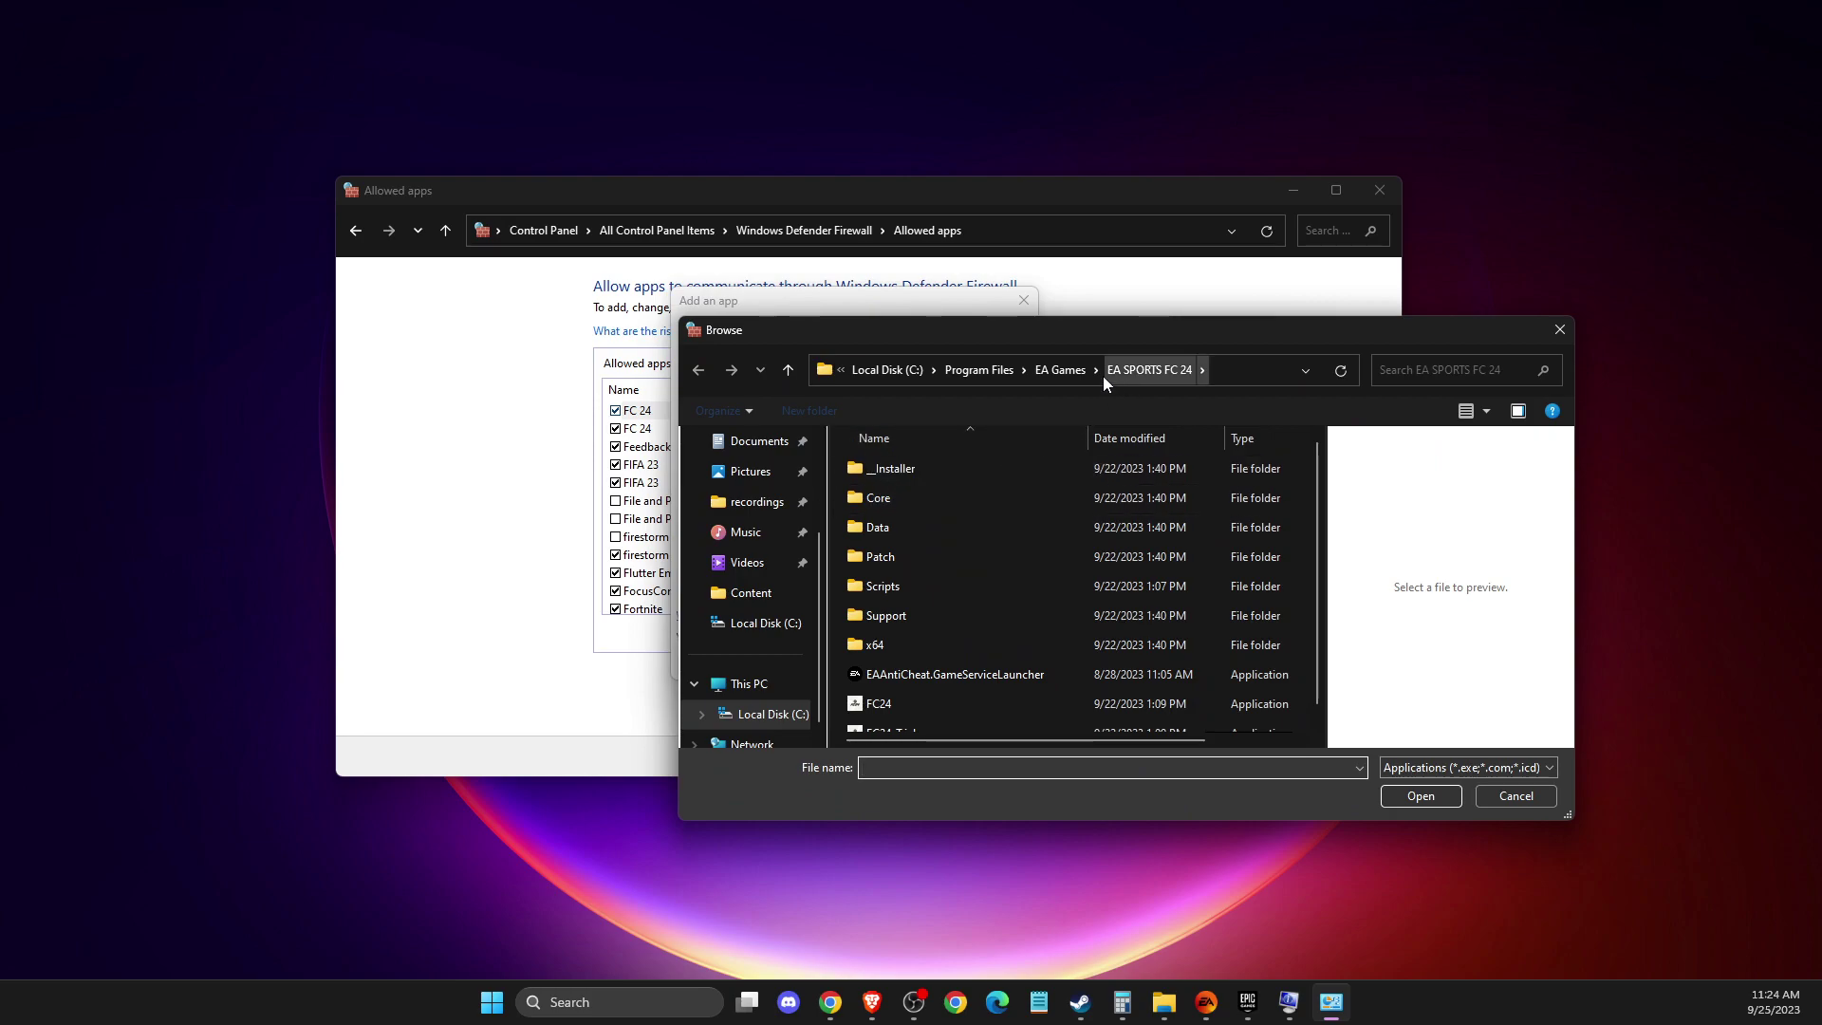
{"action": "left_click", "coordinate": [995, 370]}
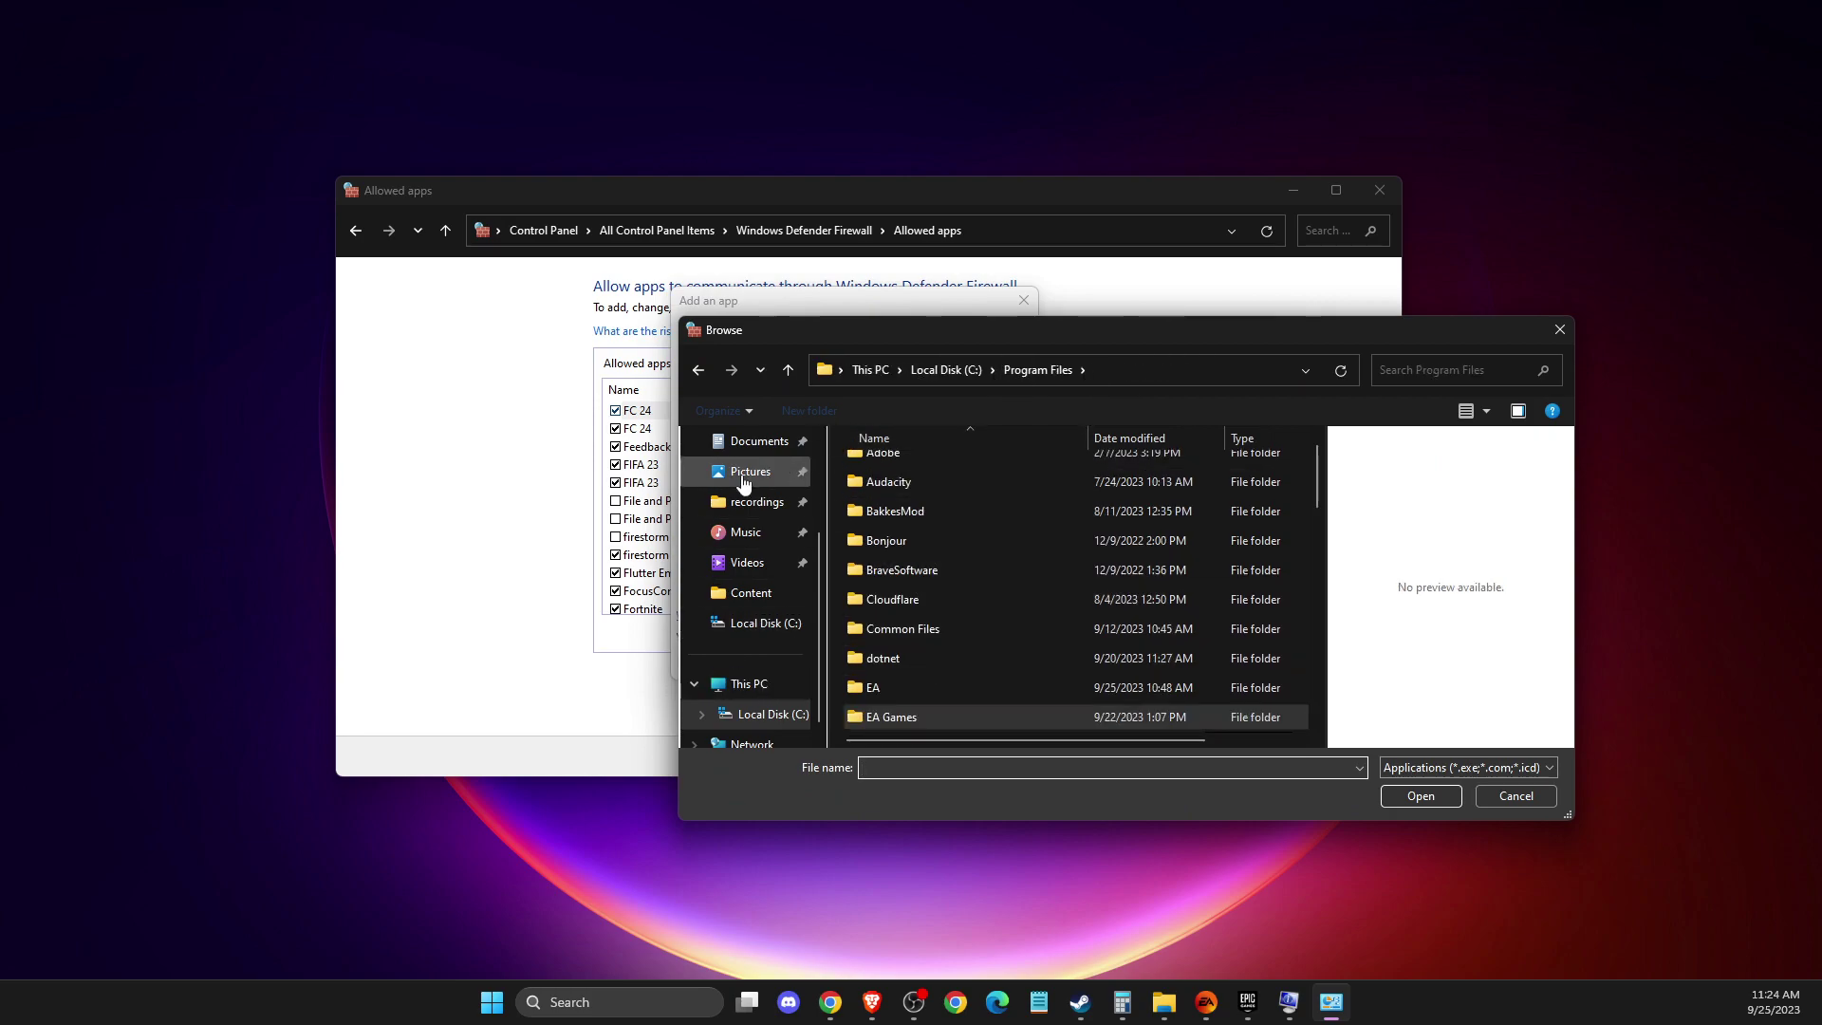
{"action": "double_click", "coordinate": [889, 718]}
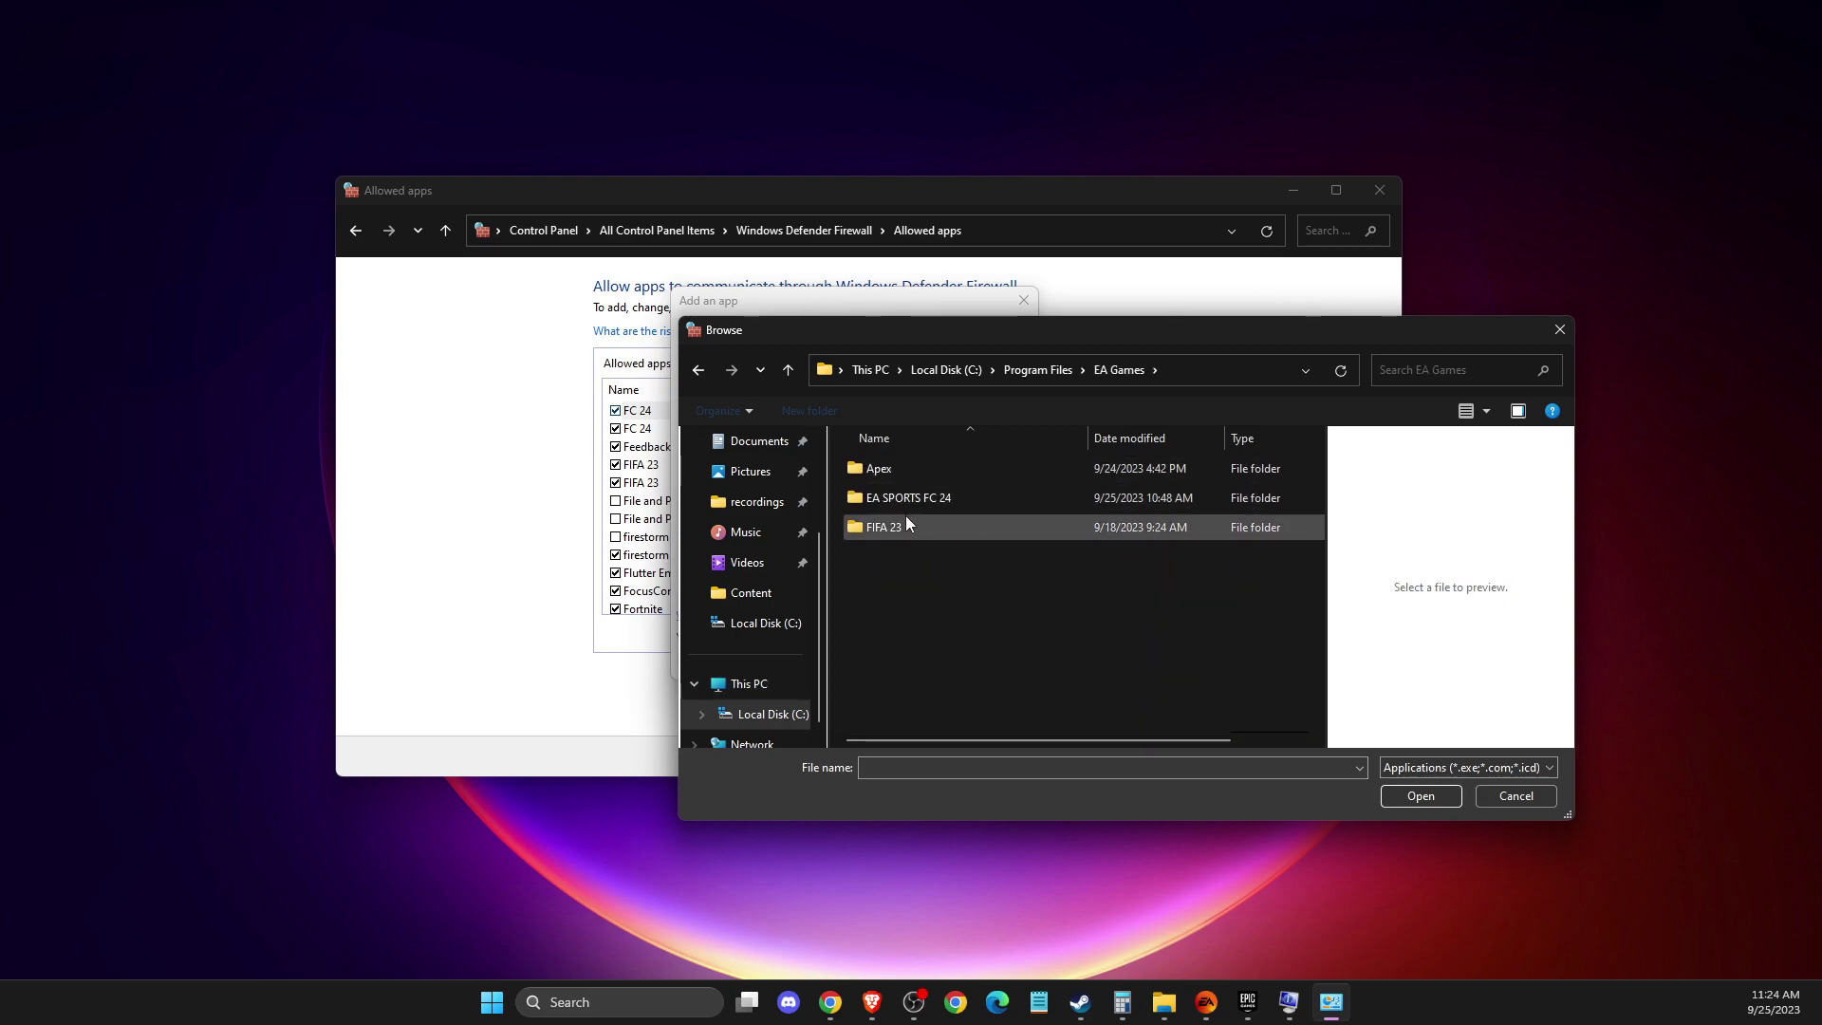
{"action": "double_click", "coordinate": [908, 495]}
{"action": "scroll", "coordinate": [947, 598], "scroll_direction": "down", "scroll_amount": 1}
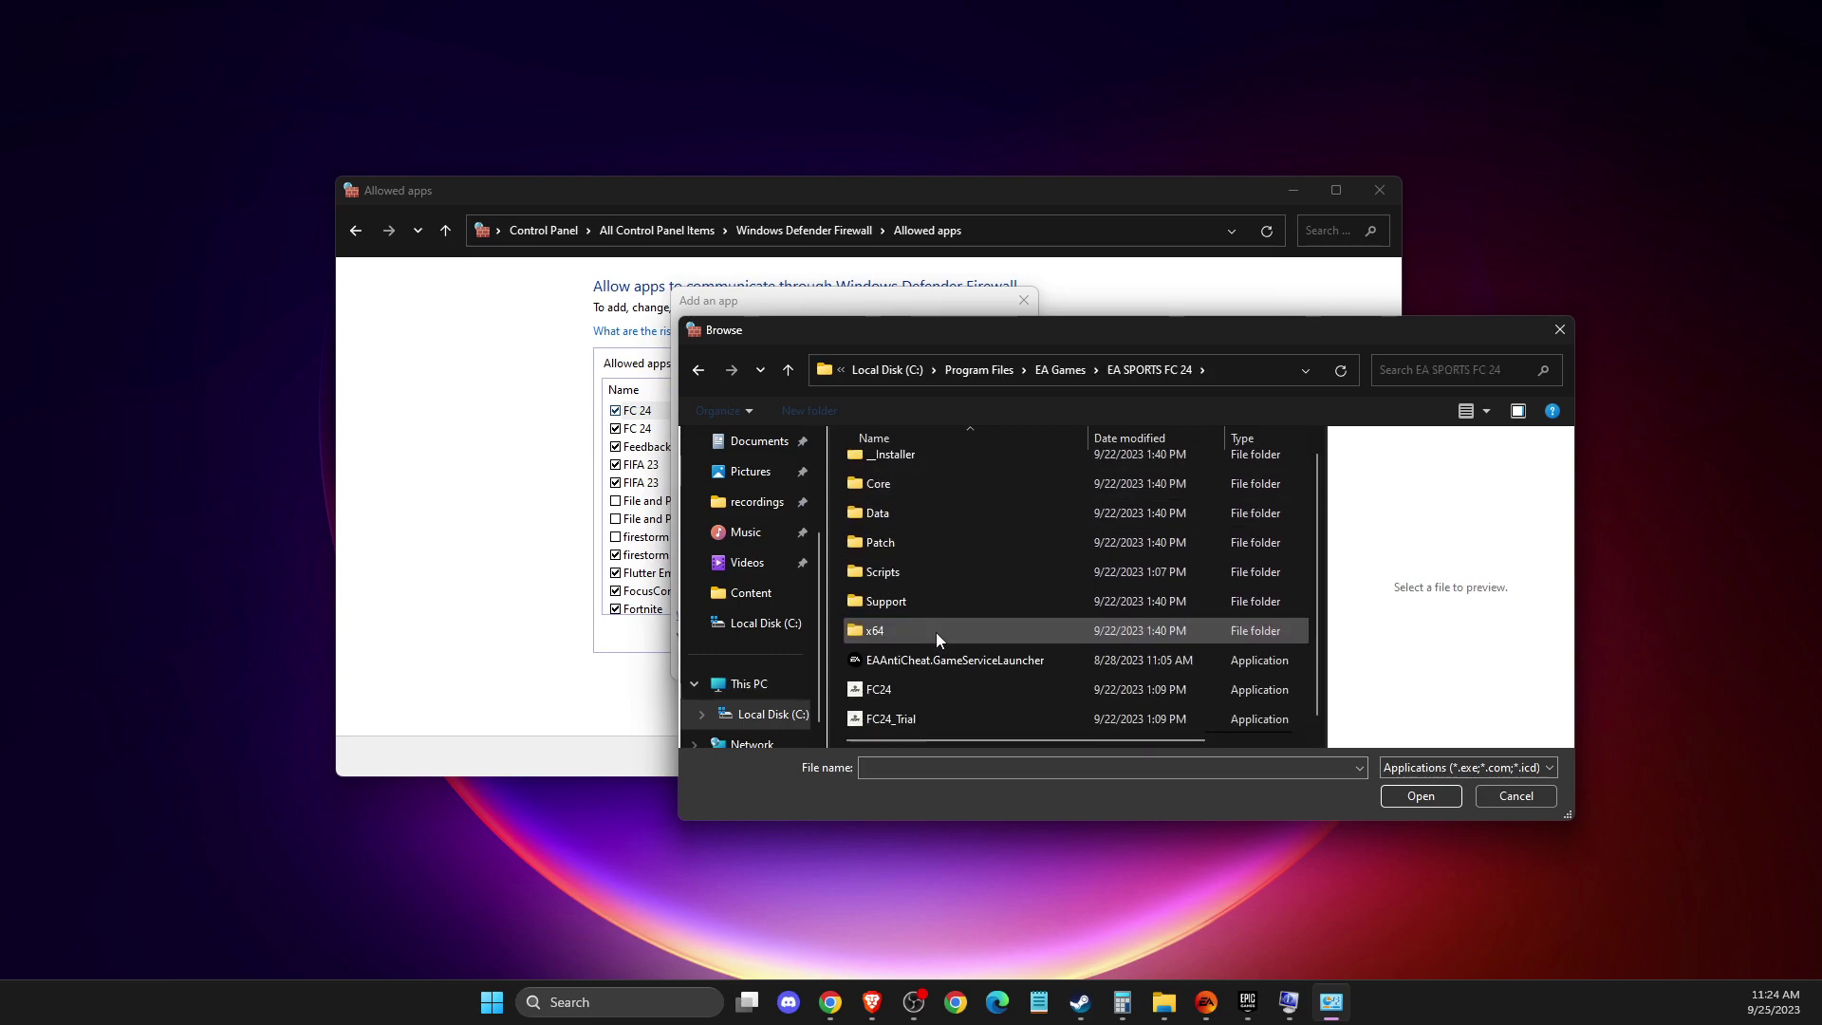
Step: Add FC24.exe as an allowed app and dismiss the already-in-exceptions error
{"action": "left_click", "coordinate": [891, 691]}
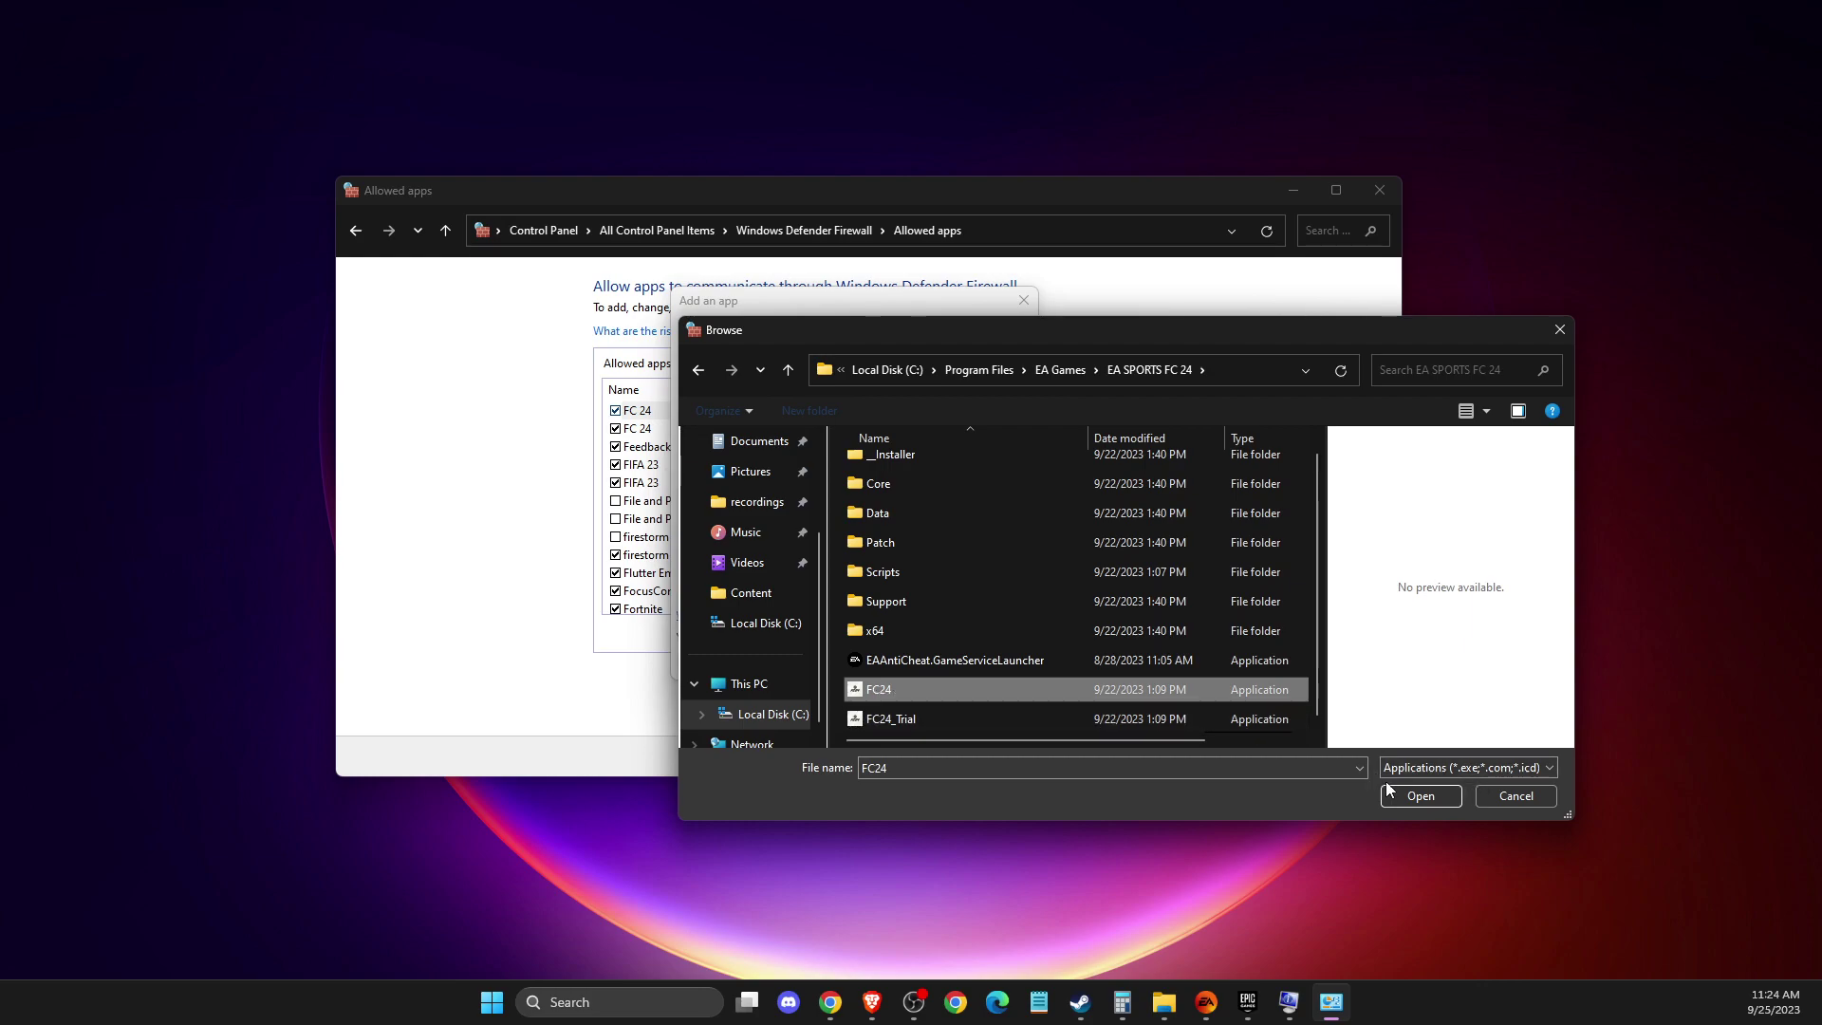
{"action": "left_click", "coordinate": [1417, 794]}
{"action": "left_click", "coordinate": [924, 659]}
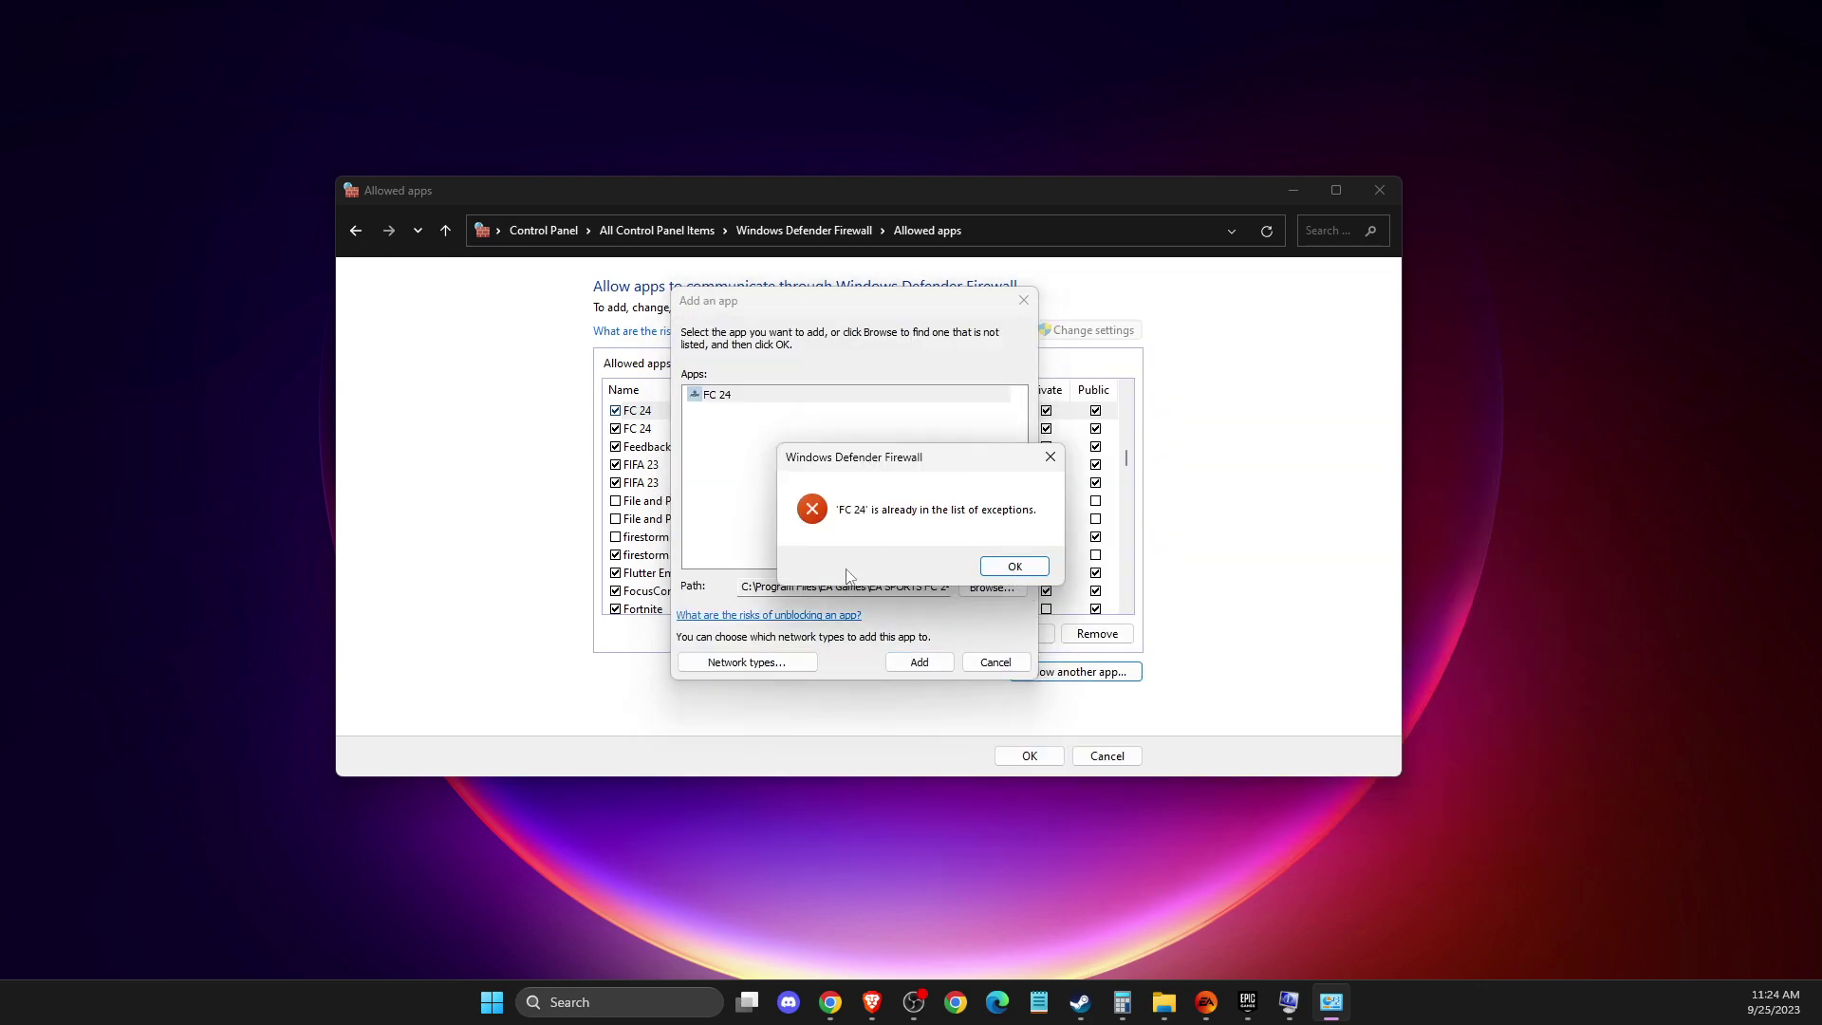
{"action": "left_click", "coordinate": [1019, 569]}
Step: Close the Add an app dialog, leaving both FC 24 entries allowed
{"action": "left_click", "coordinate": [1024, 301]}
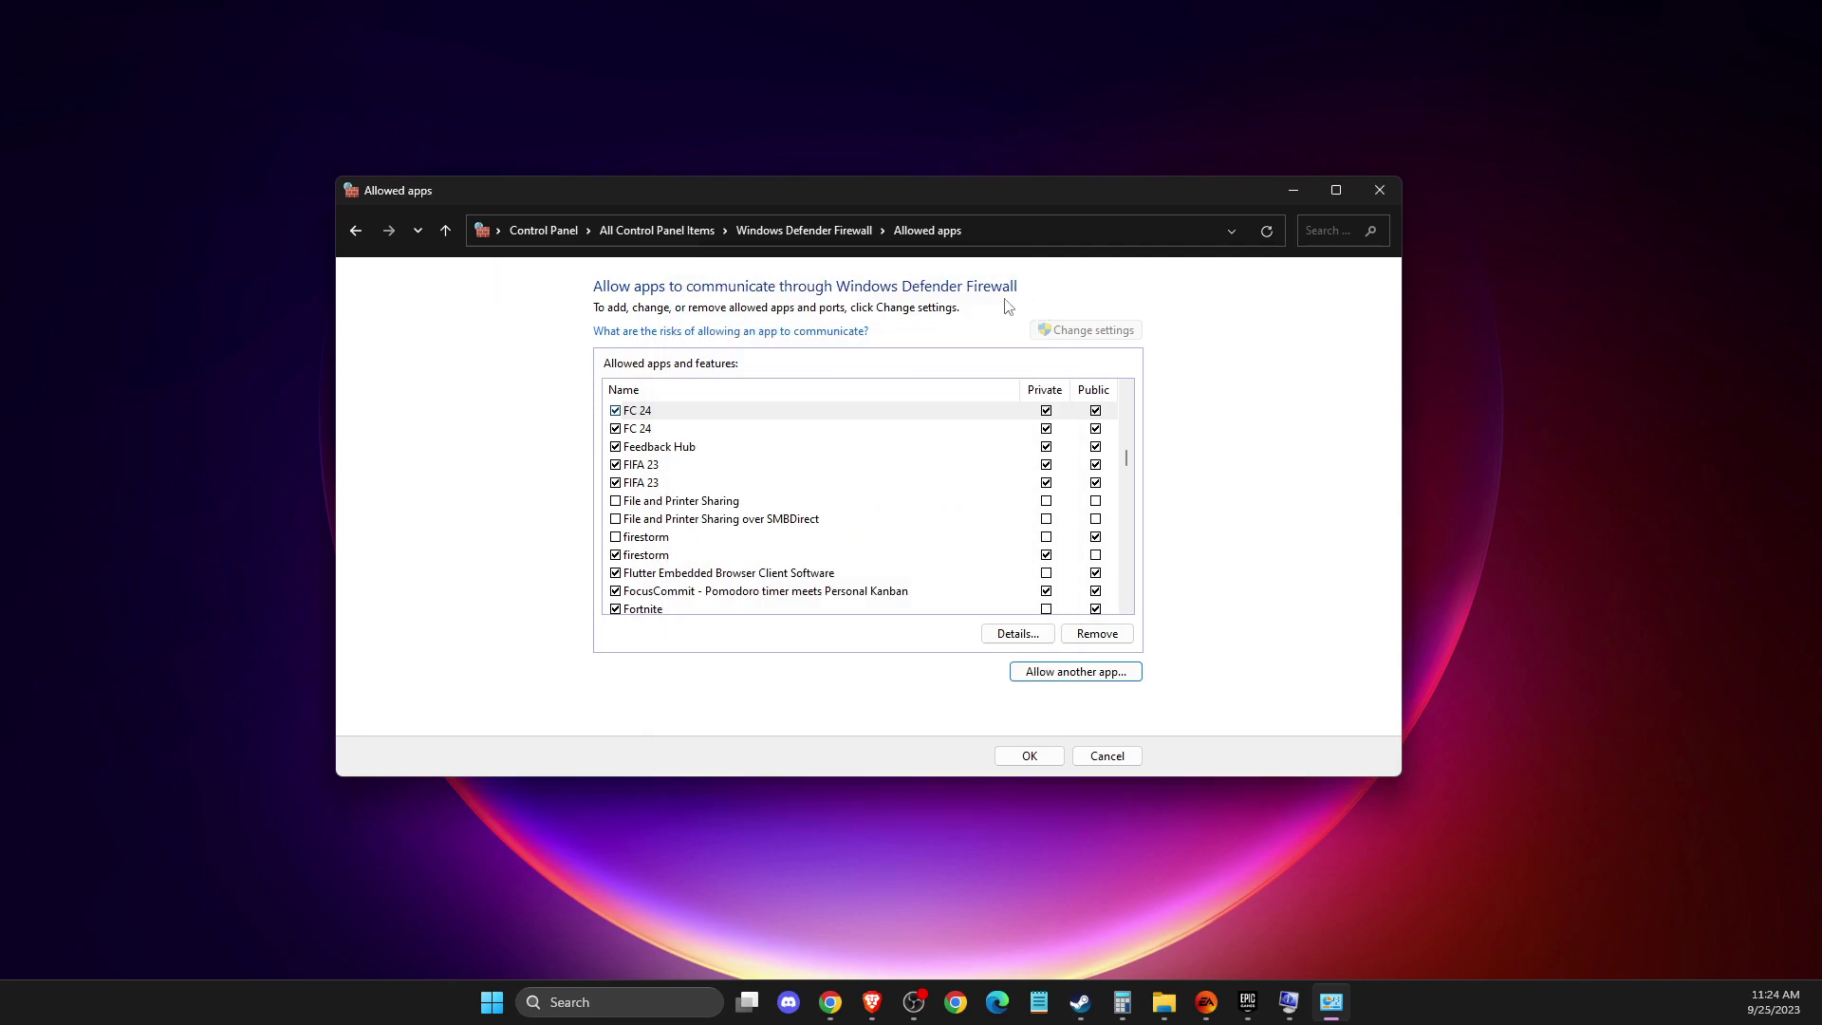